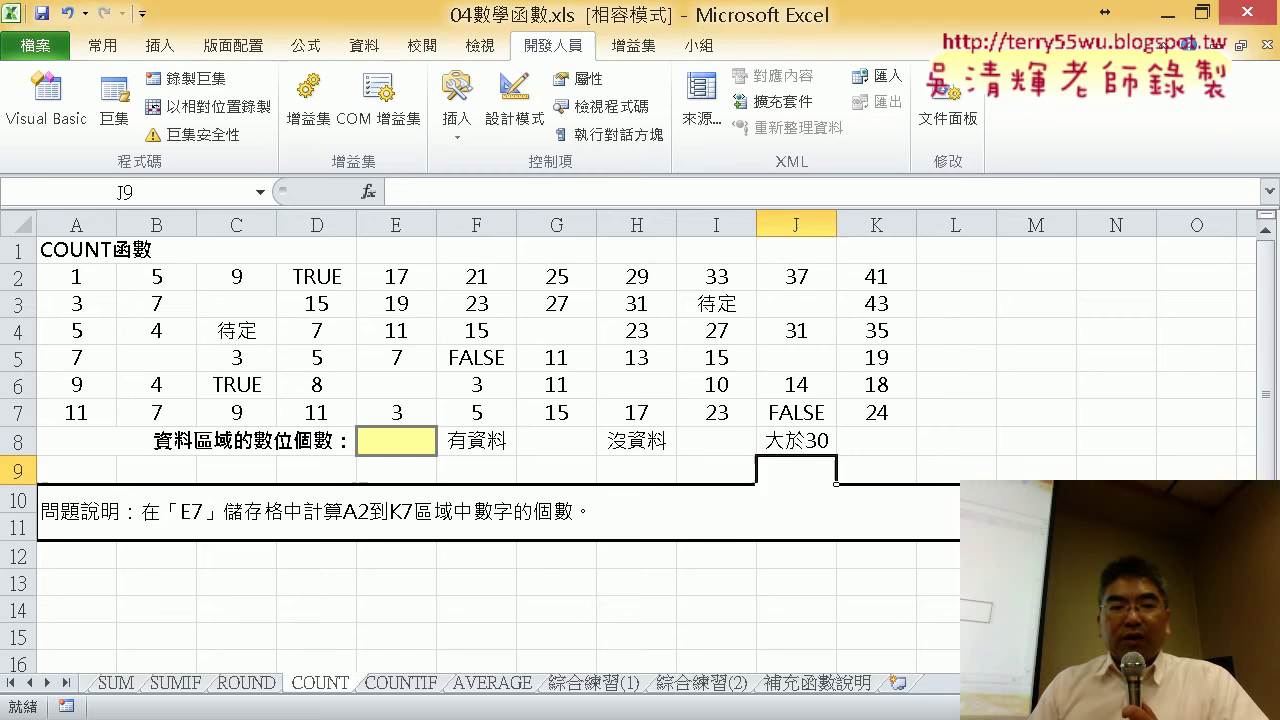
- Return to the workbook's COUNT sheet after checking the folder window and the SUM sheet
key("alt+Tab")
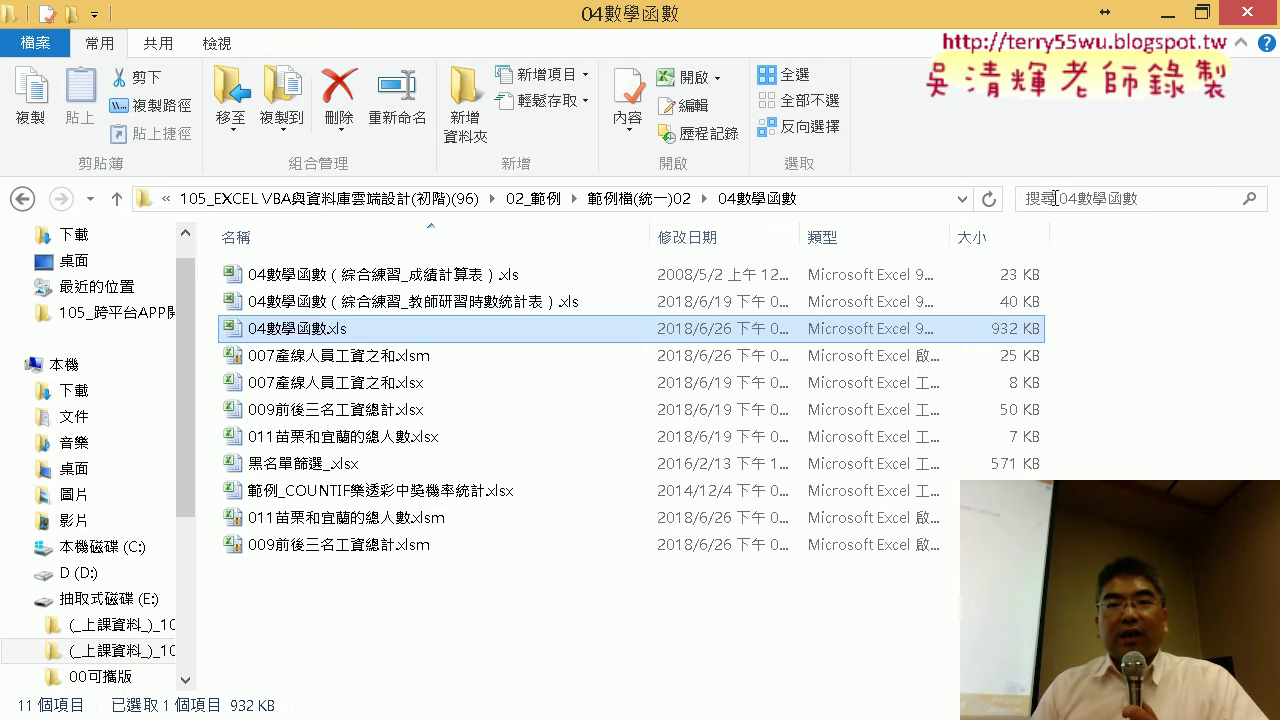
key("alt+Tab")
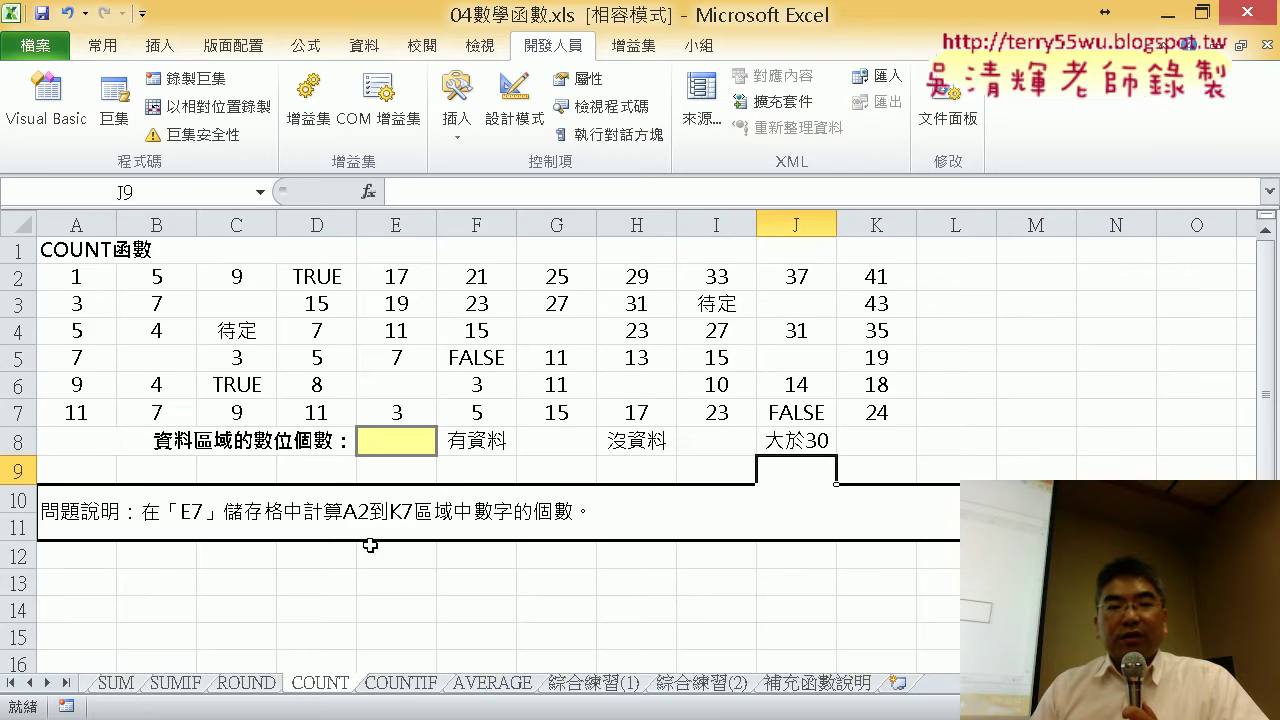
left_click(127, 688)
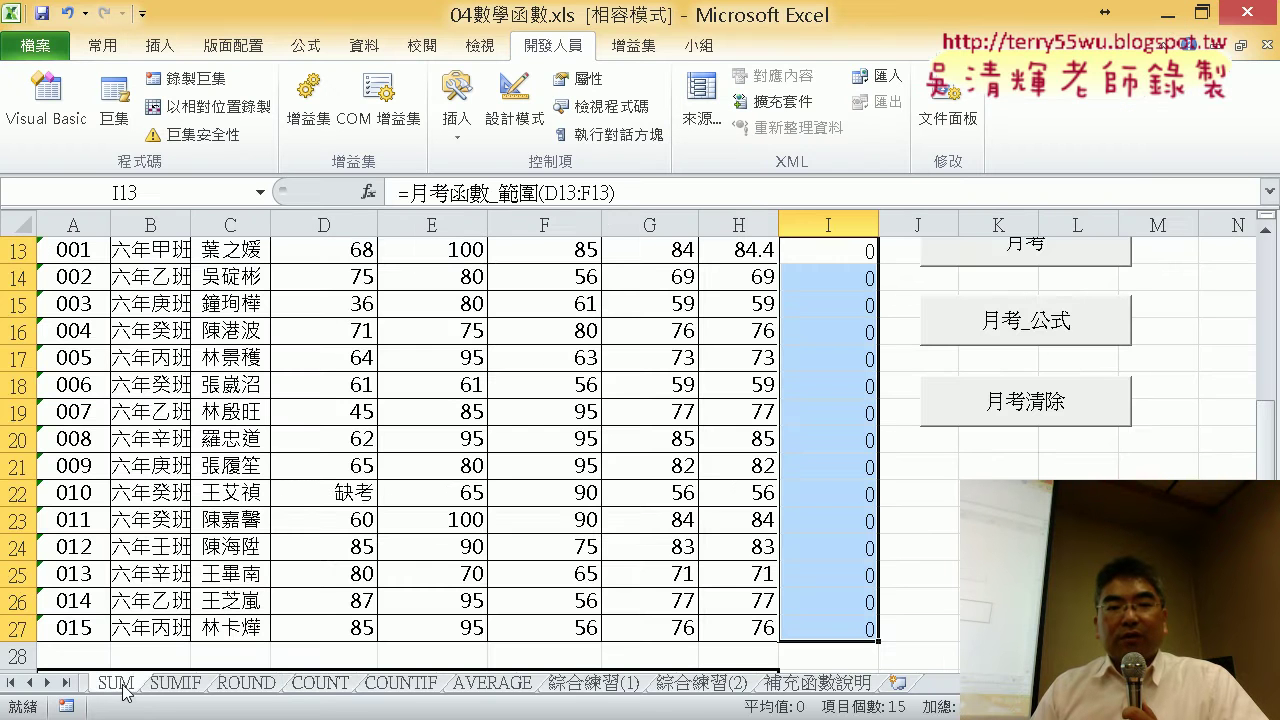
left_click(318, 684)
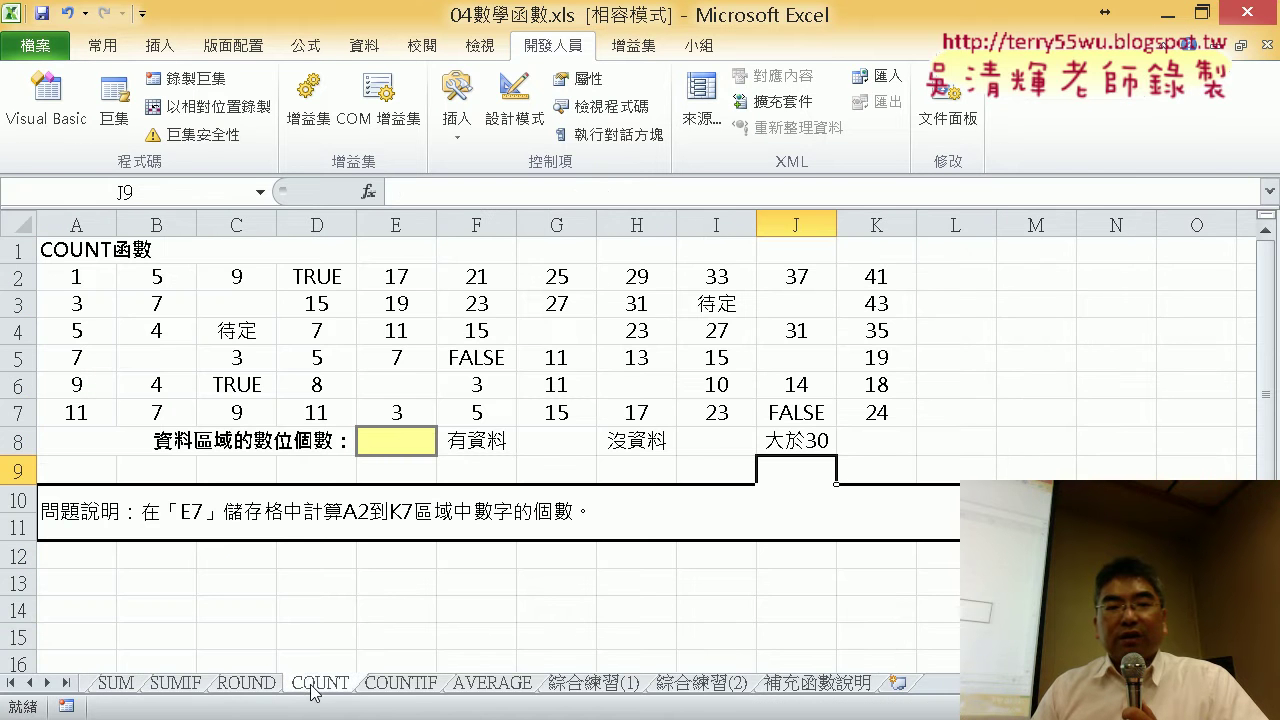
left_click(305, 444)
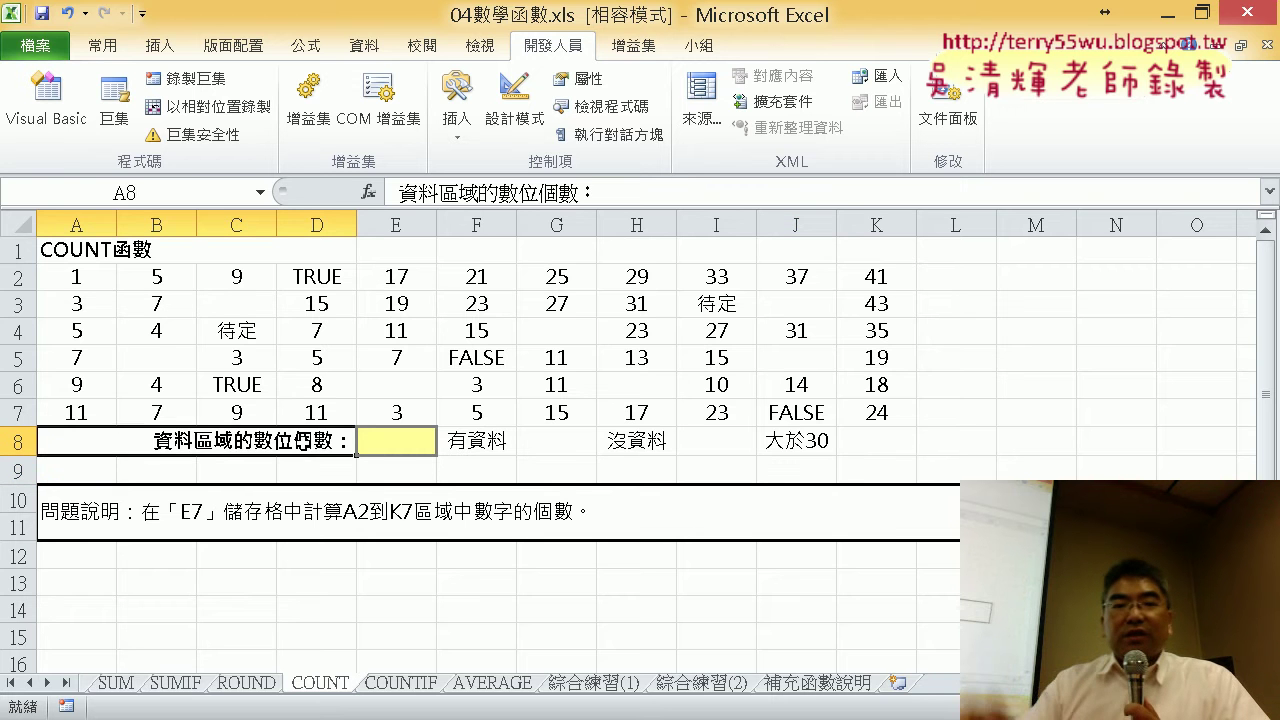
- Apply All Borders to every cell of A2:K7 and check the resulting grid
left_click_drag(115, 286, 852, 408)
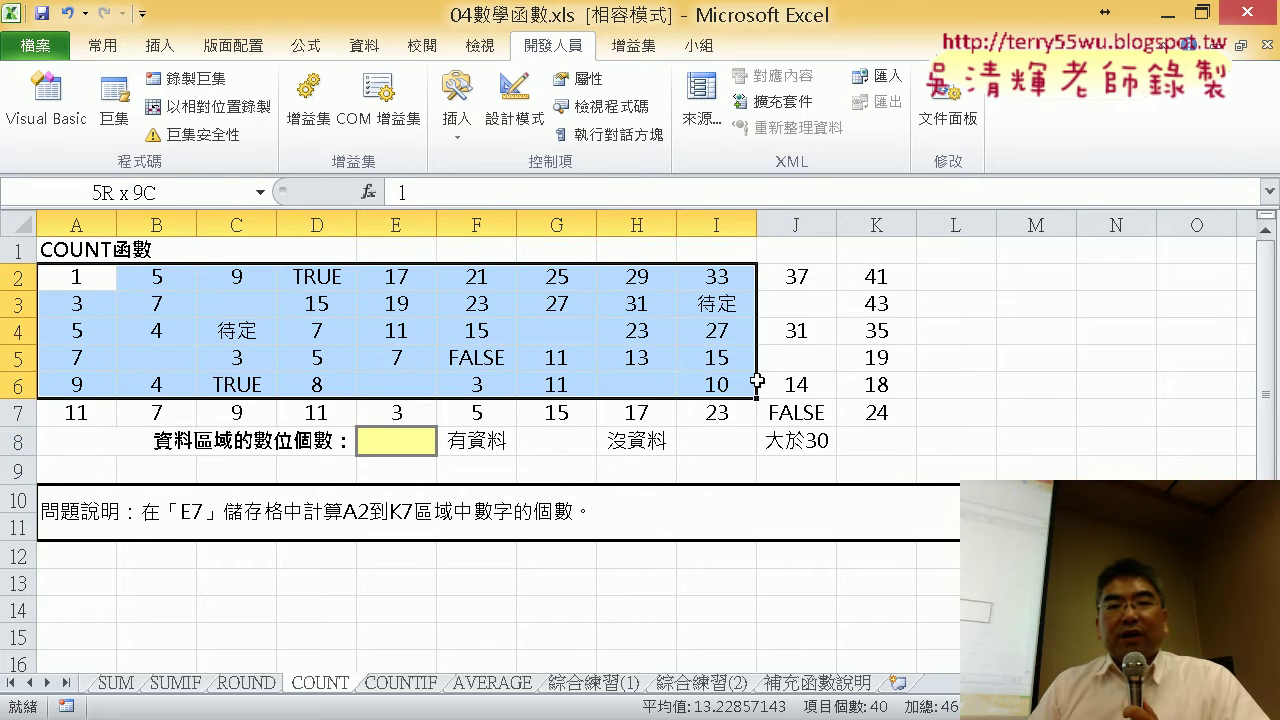
left_click(108, 48)
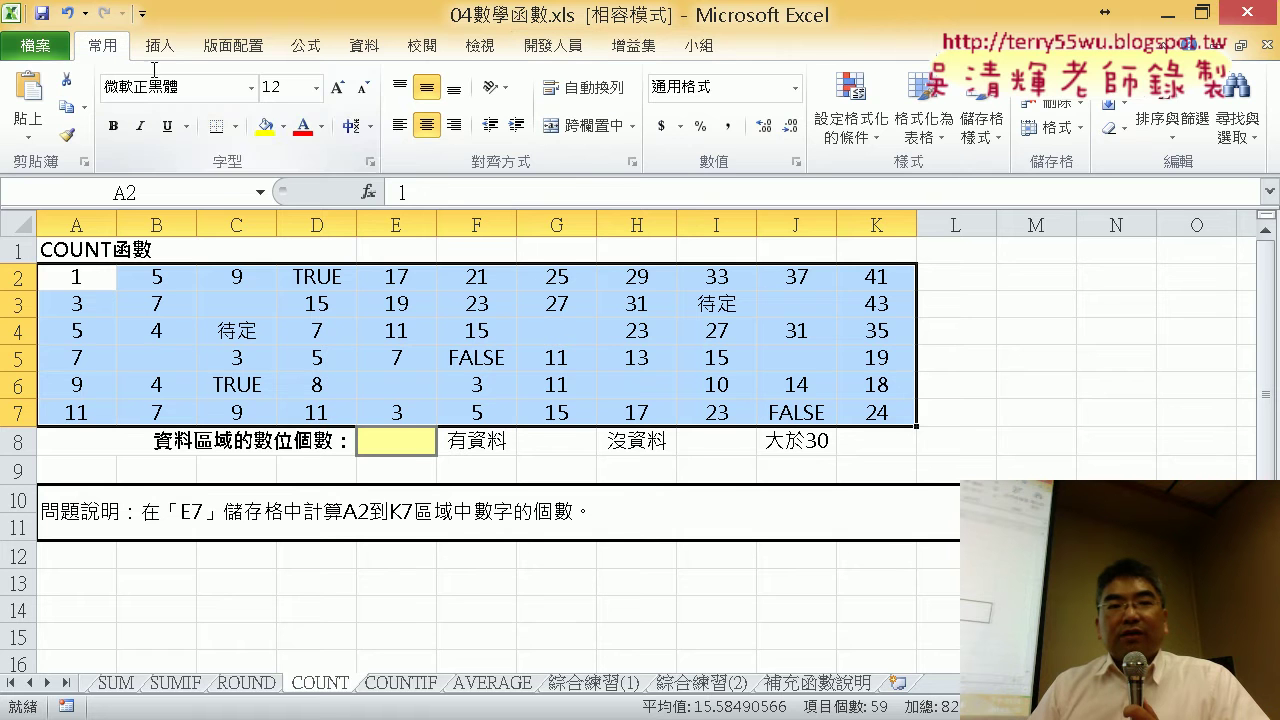
left_click(236, 126)
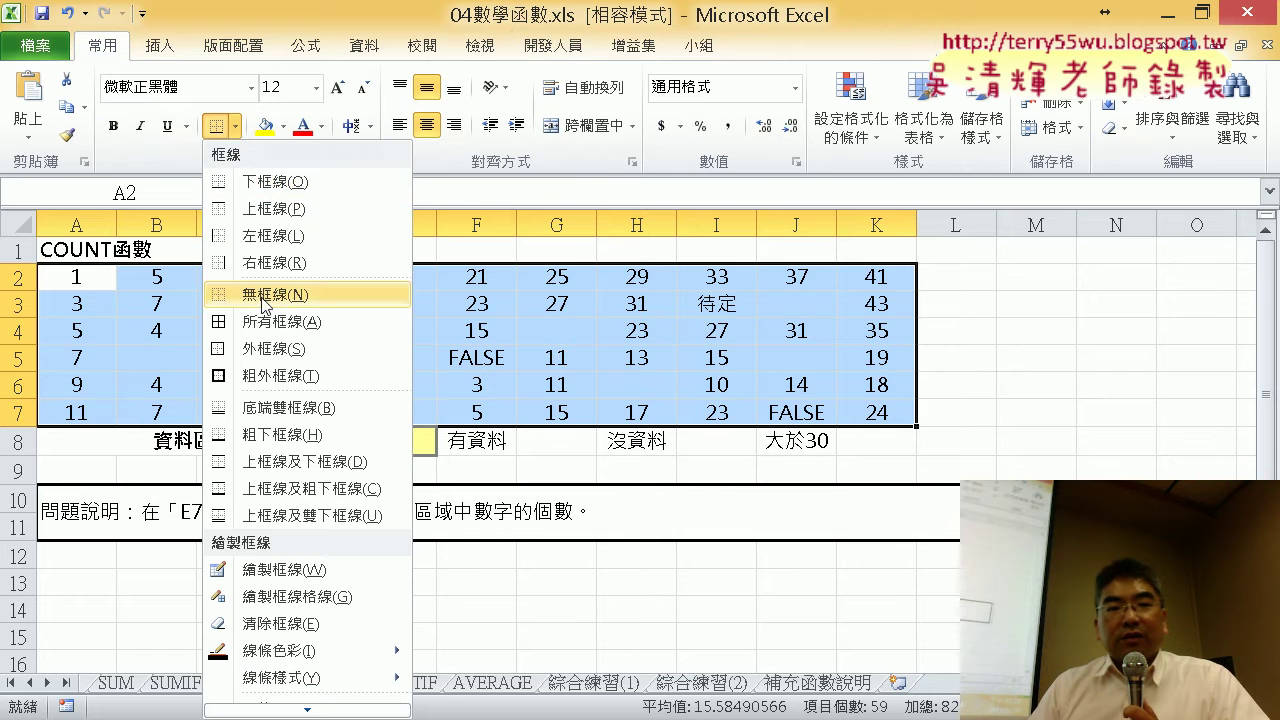
left_click(280, 322)
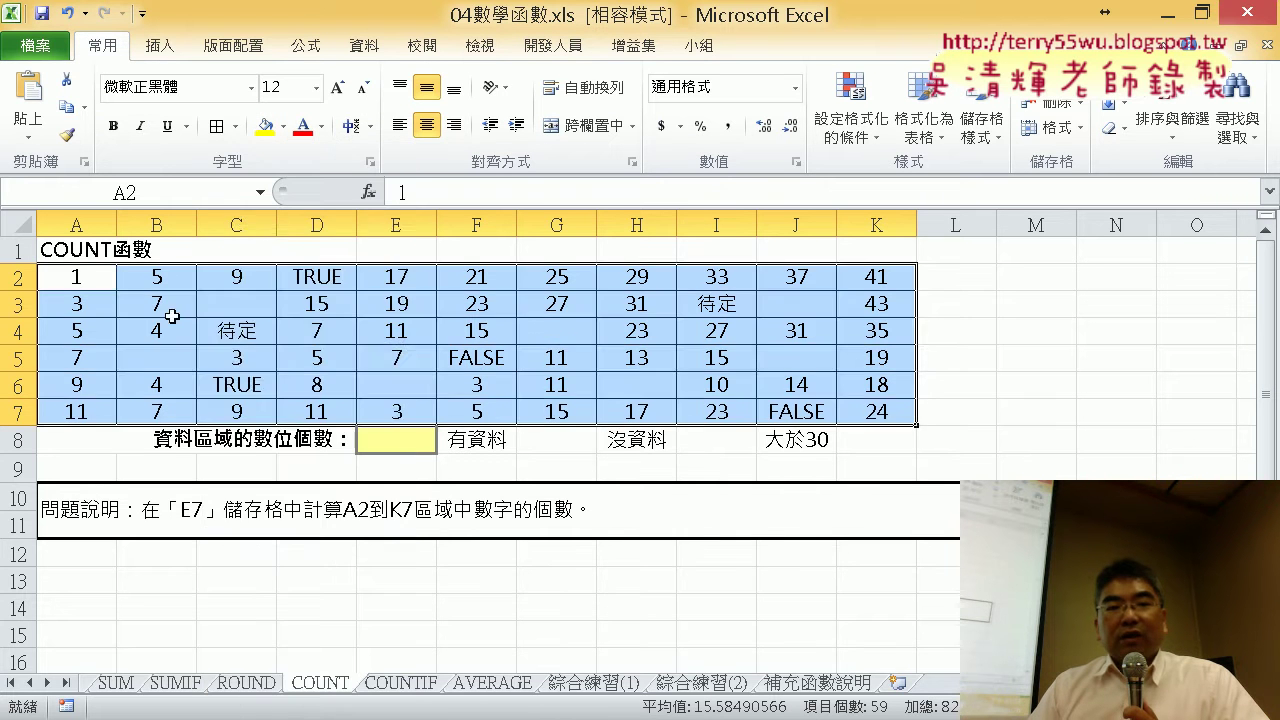
left_click(317, 357)
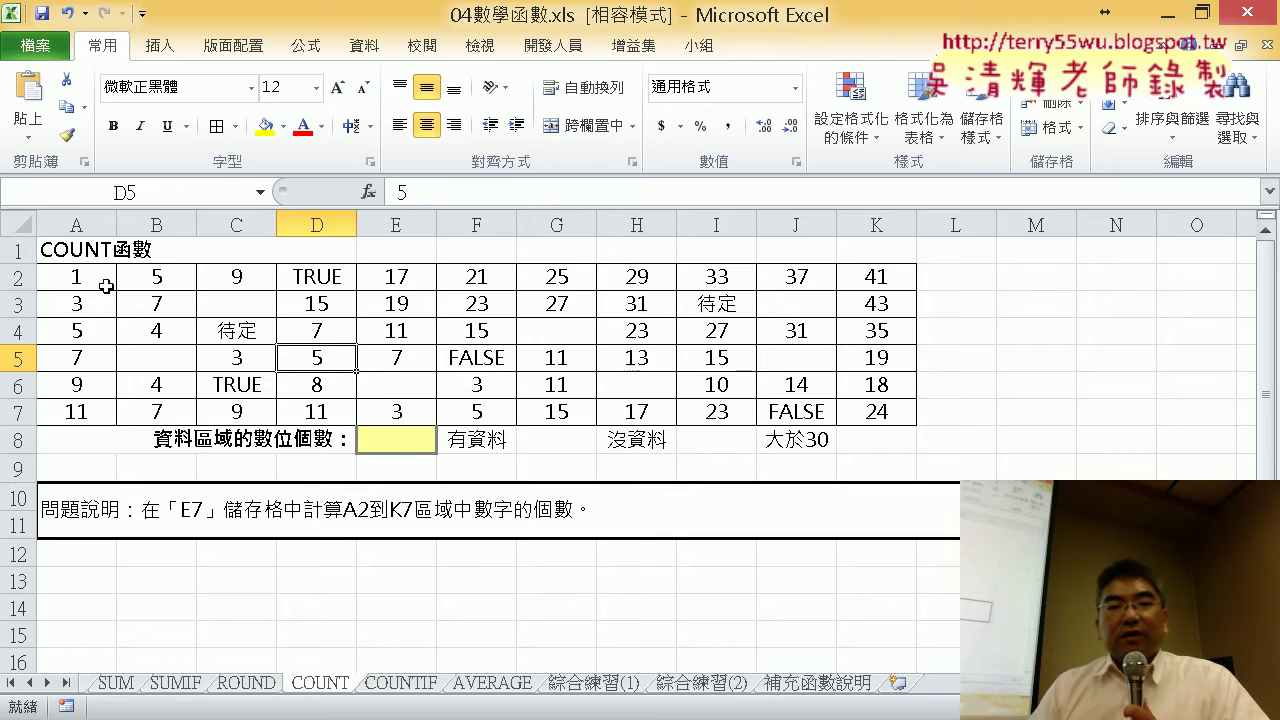
left_click_drag(106, 287, 862, 407)
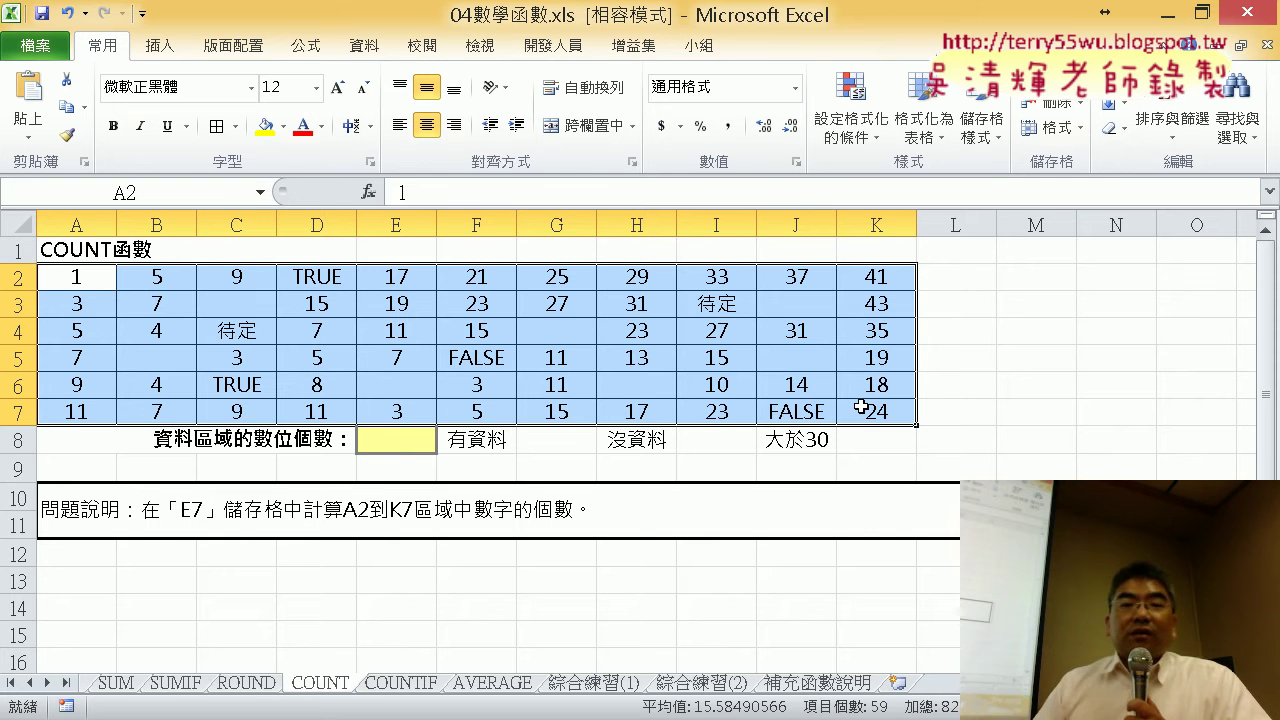
left_click(568, 448)
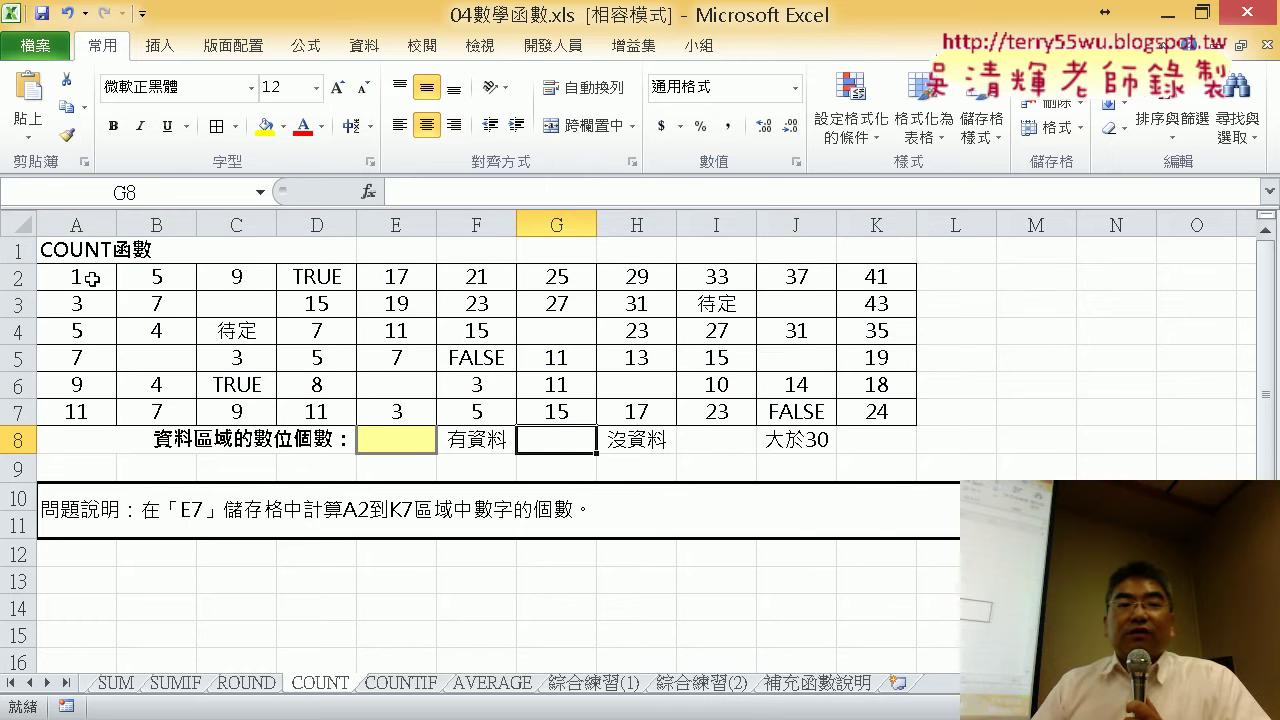
left_click_drag(92, 279, 866, 416)
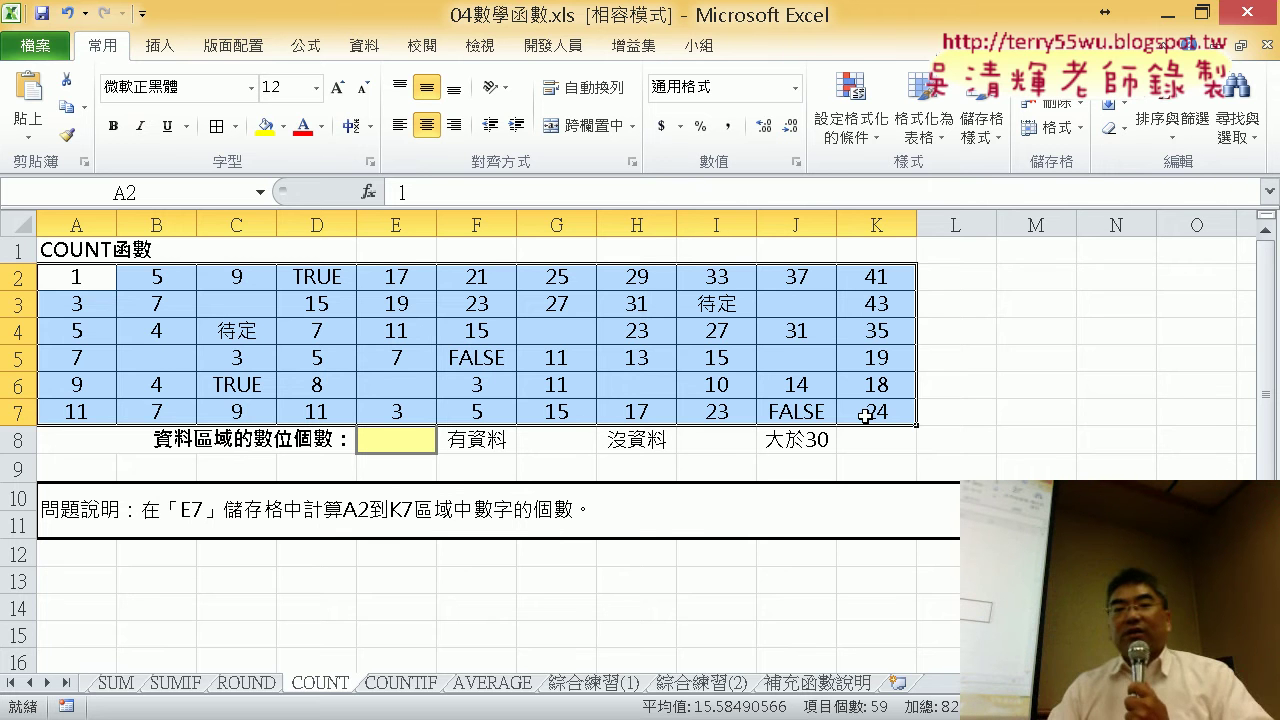
left_click(565, 337)
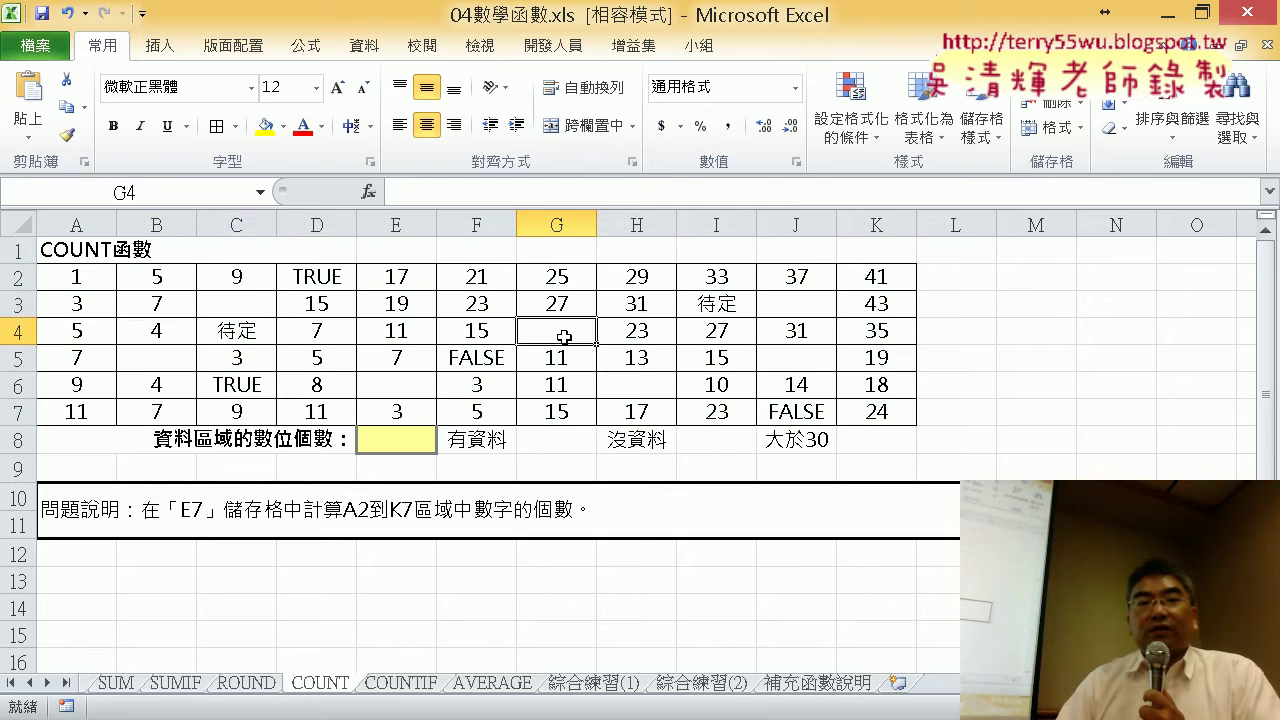
left_click(258, 310)
left_click(710, 432)
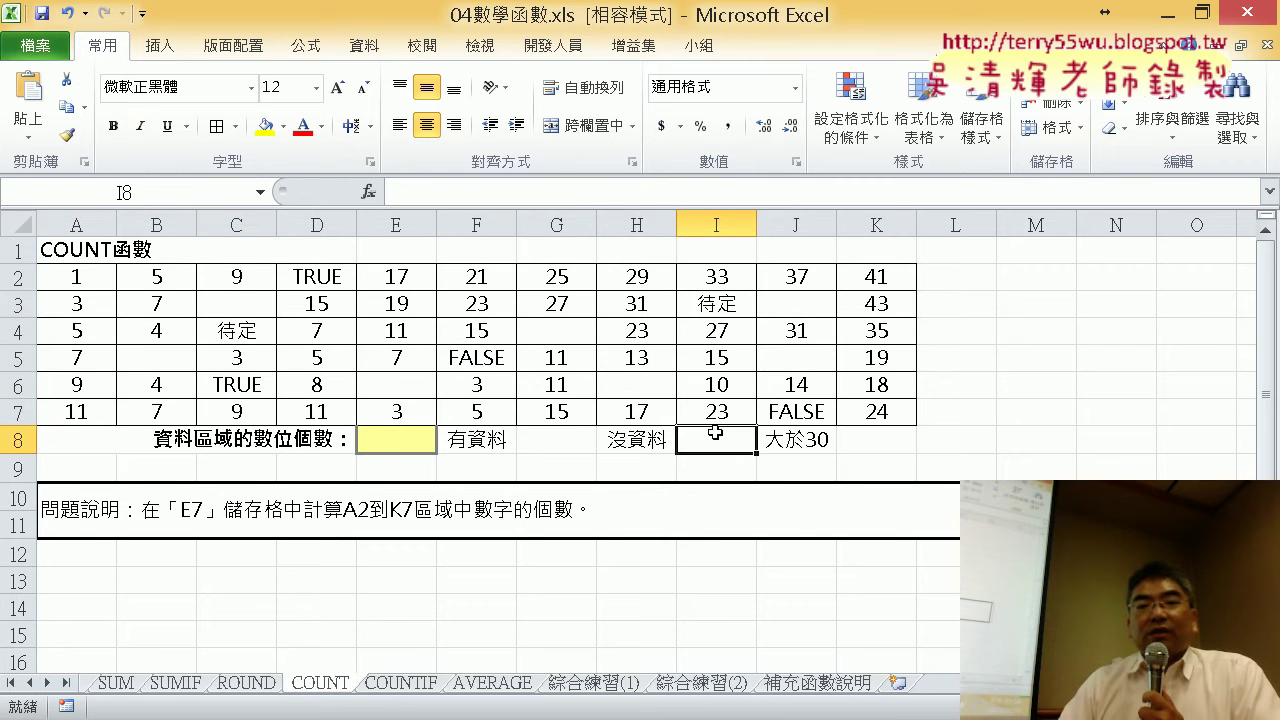
left_click_drag(92, 282, 870, 408)
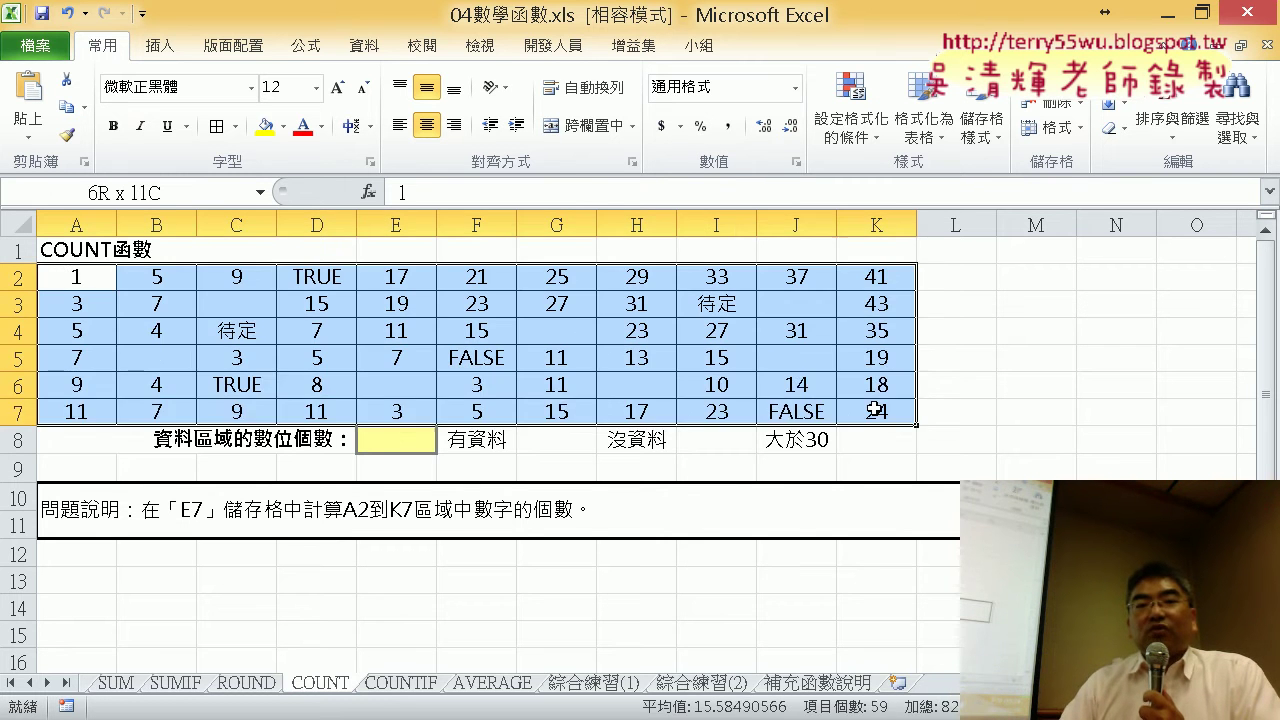
left_click(886, 441)
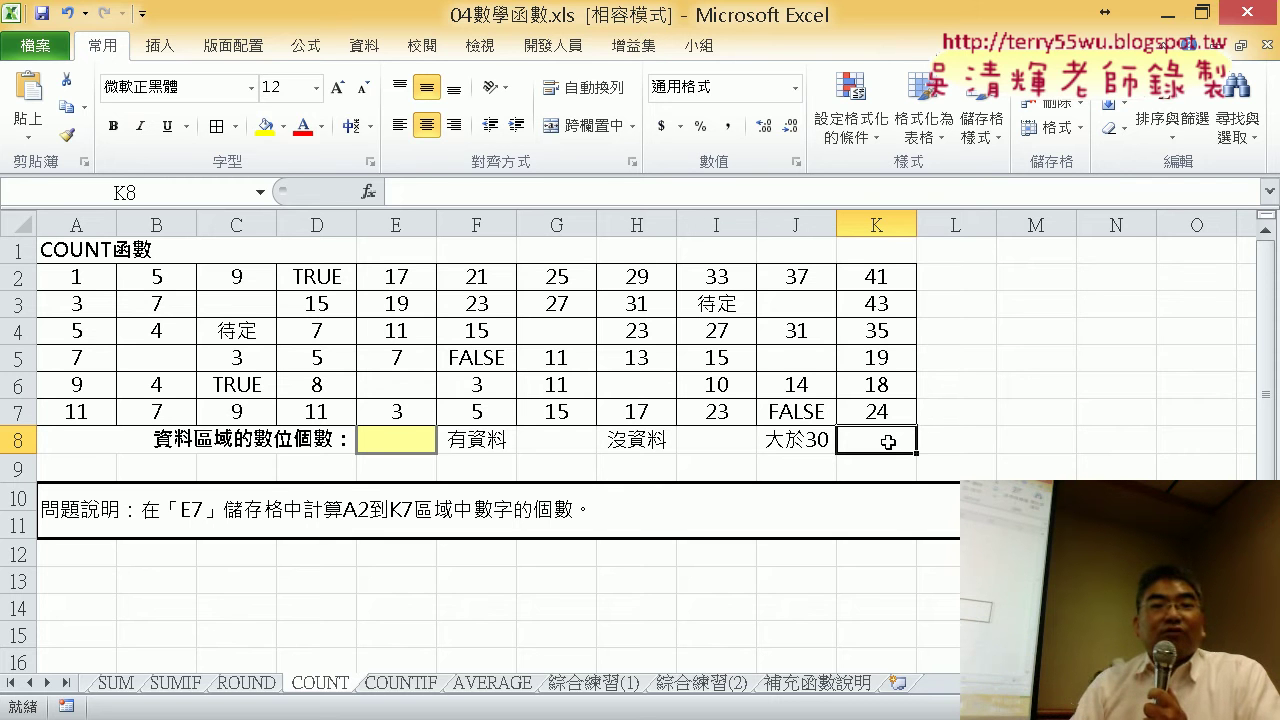
left_click(408, 452)
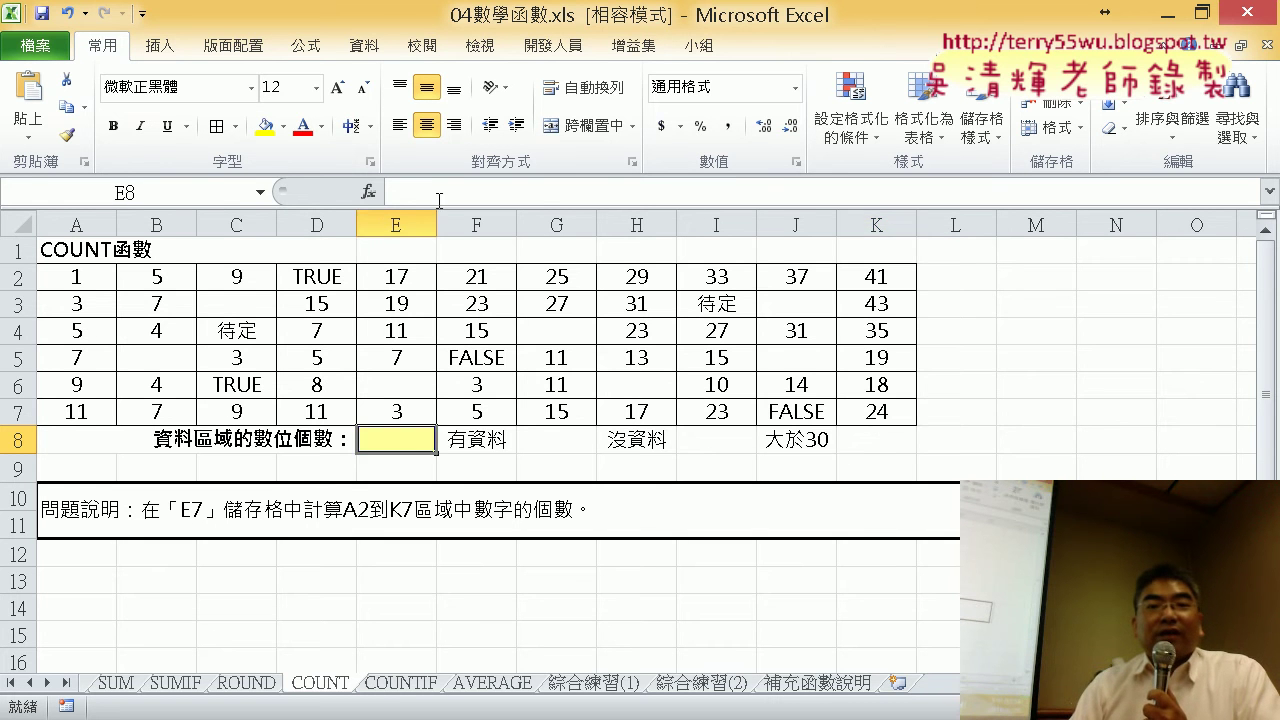
- In the Statistical category, compare the COUNT, COUNTA, COUNTBLANK and COUNTIF descriptions
left_click(366, 193)
left_click(648, 142)
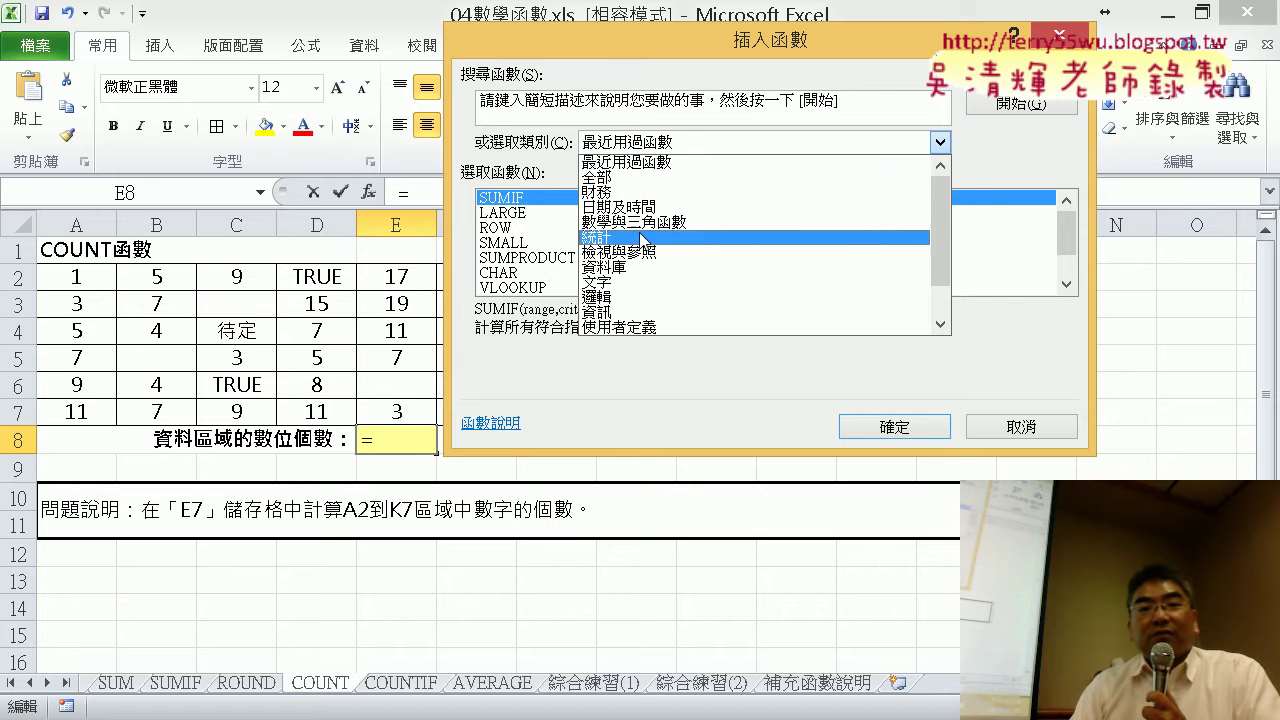
left_click(716, 238)
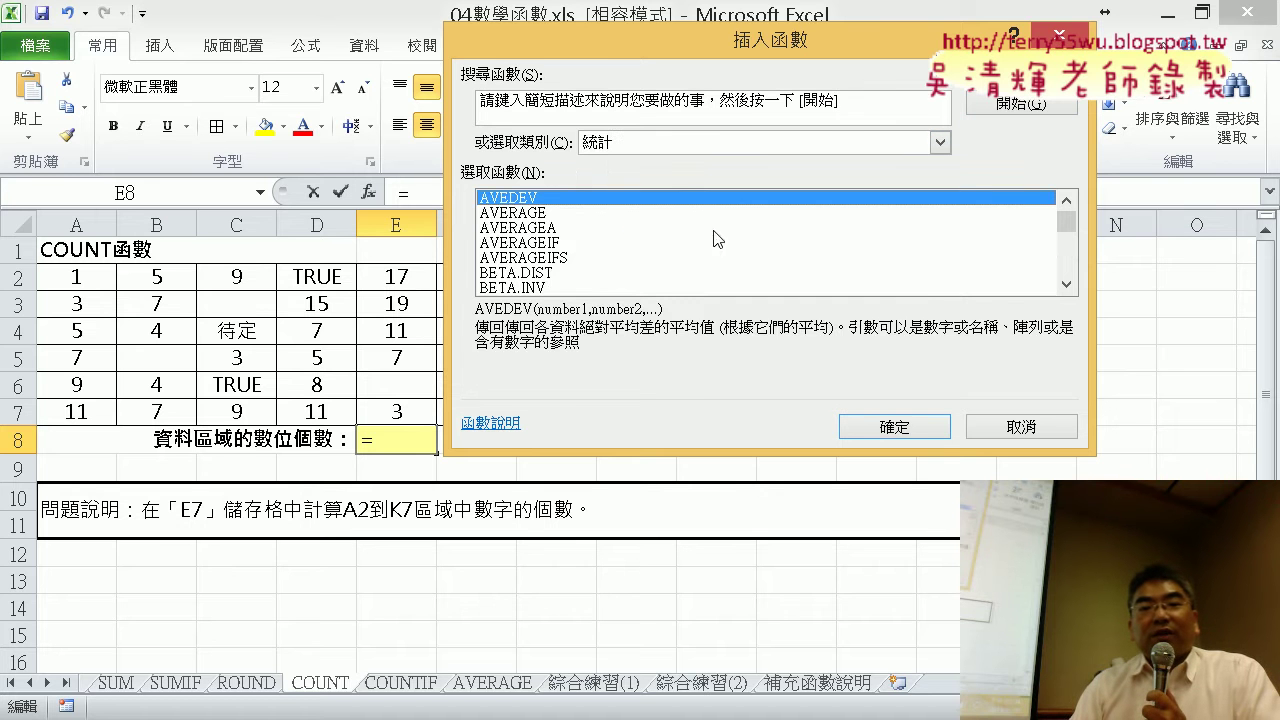
left_click(1066, 285)
left_click(1067, 286)
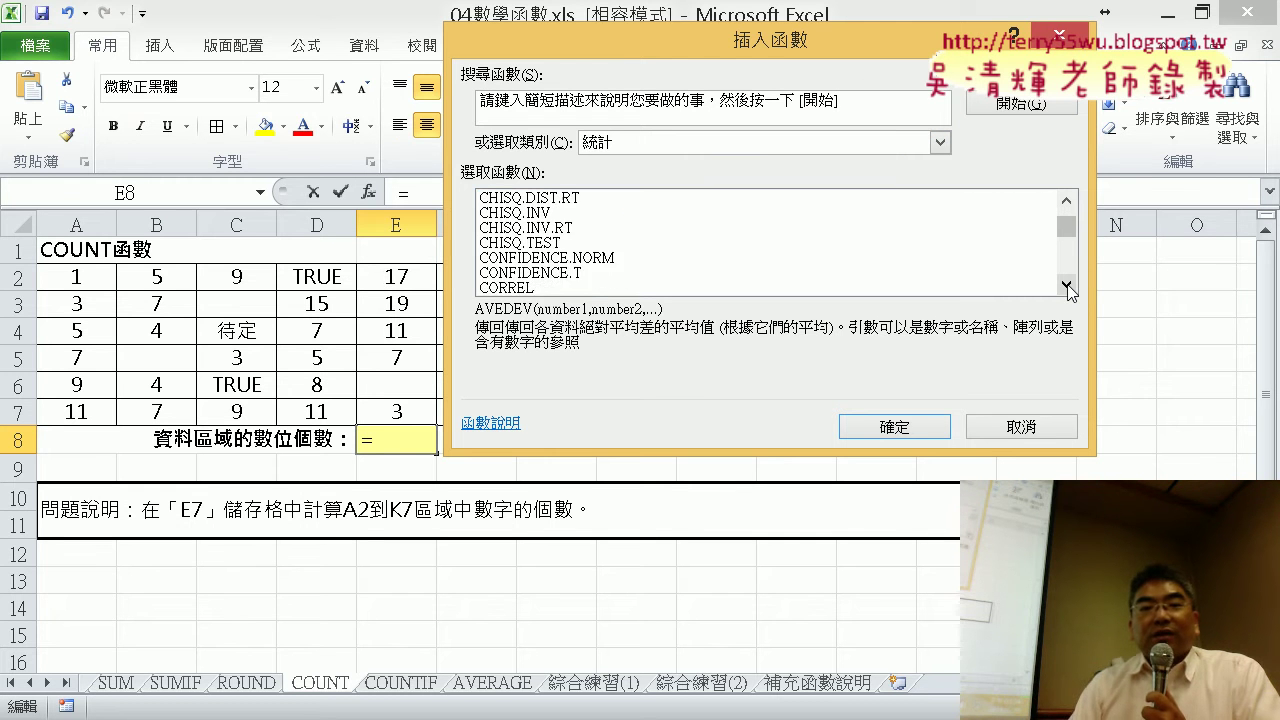
left_click(1067, 286)
left_click(1067, 286)
left_click(1067, 286)
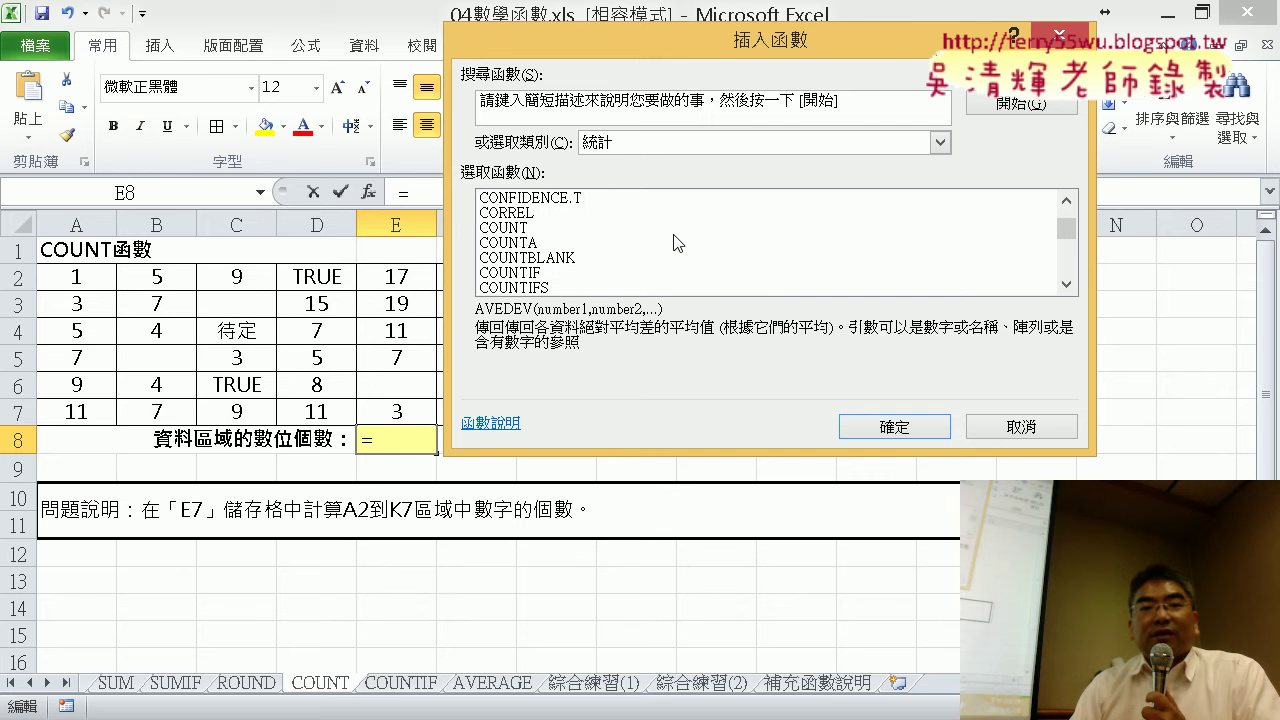
left_click(548, 230)
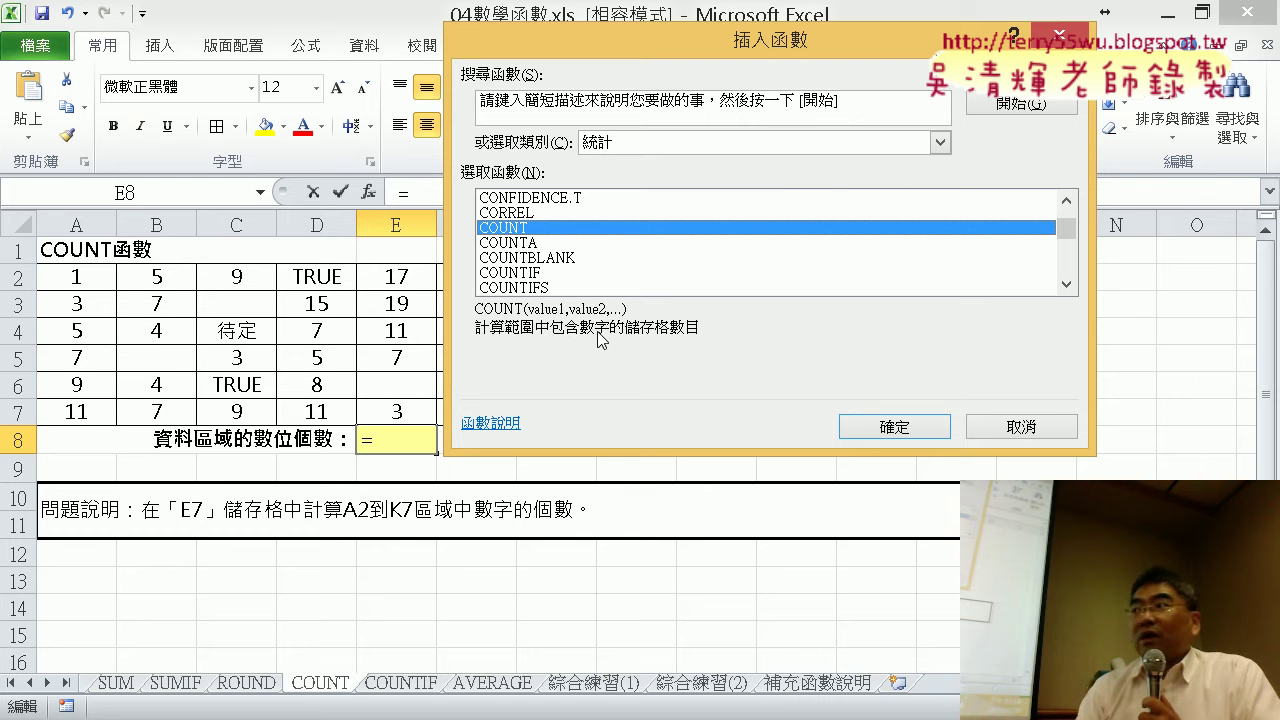
left_click(551, 244)
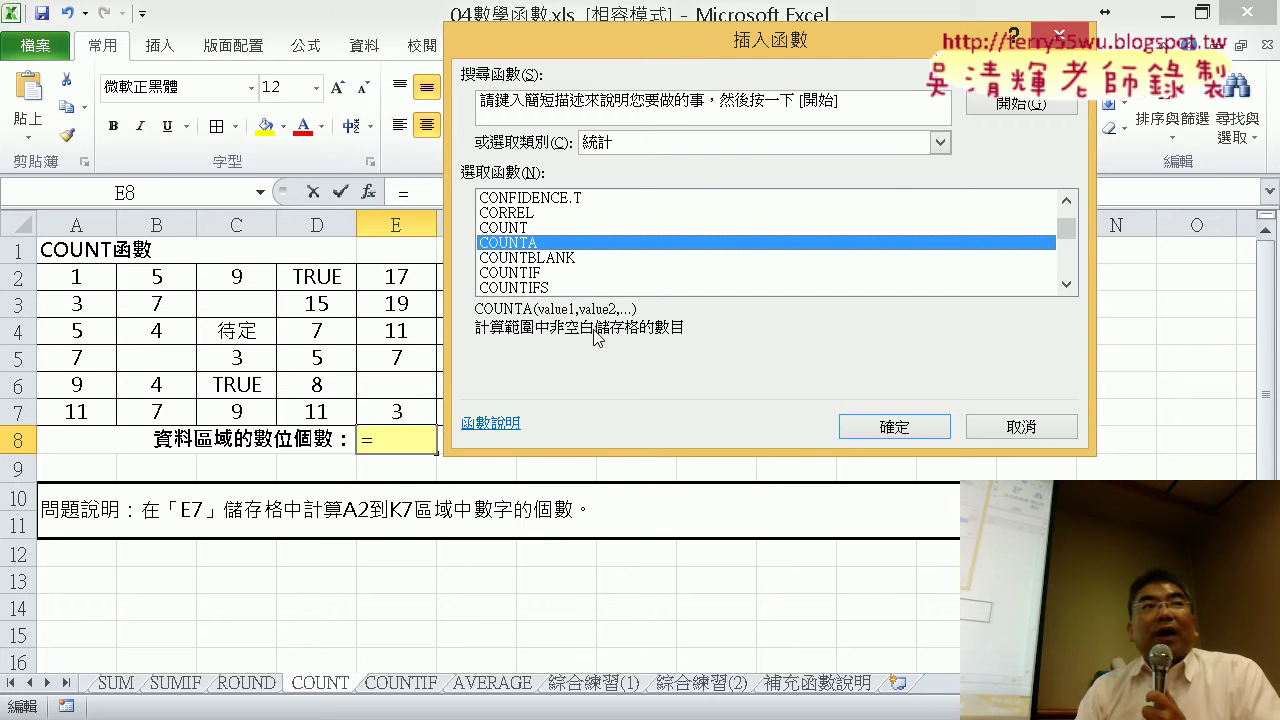
left_click(566, 262)
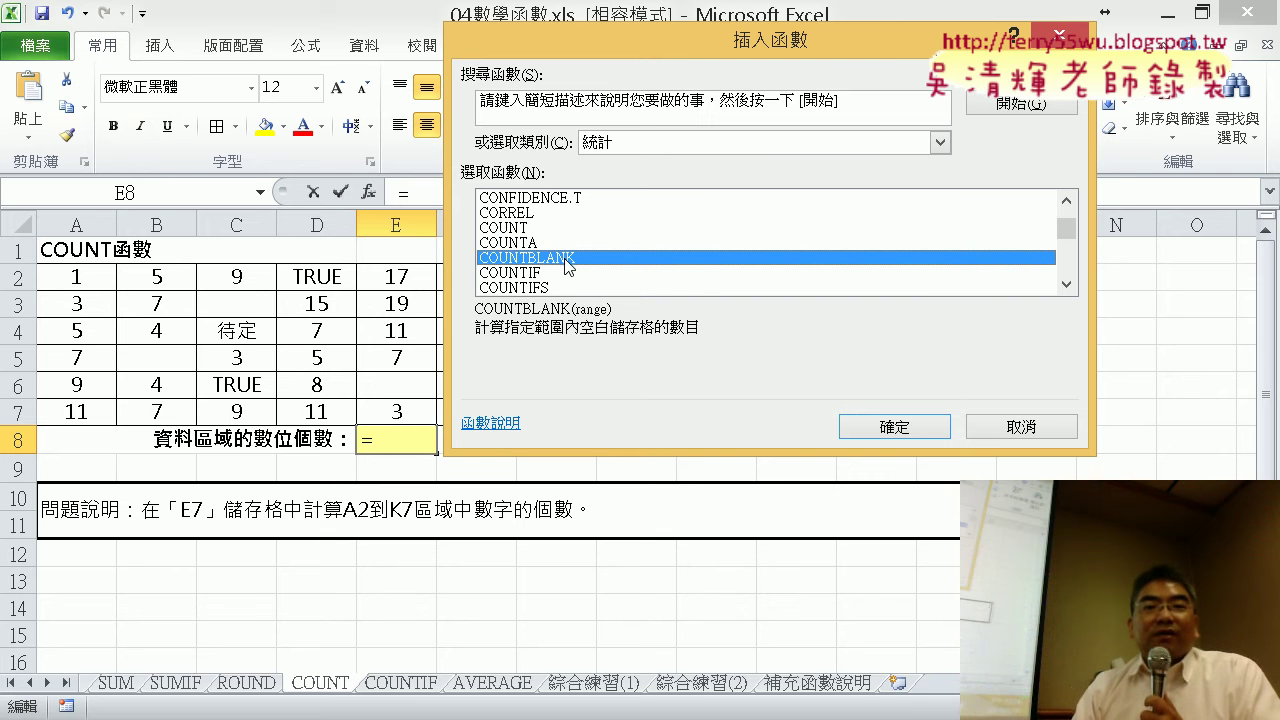
left_click(600, 267)
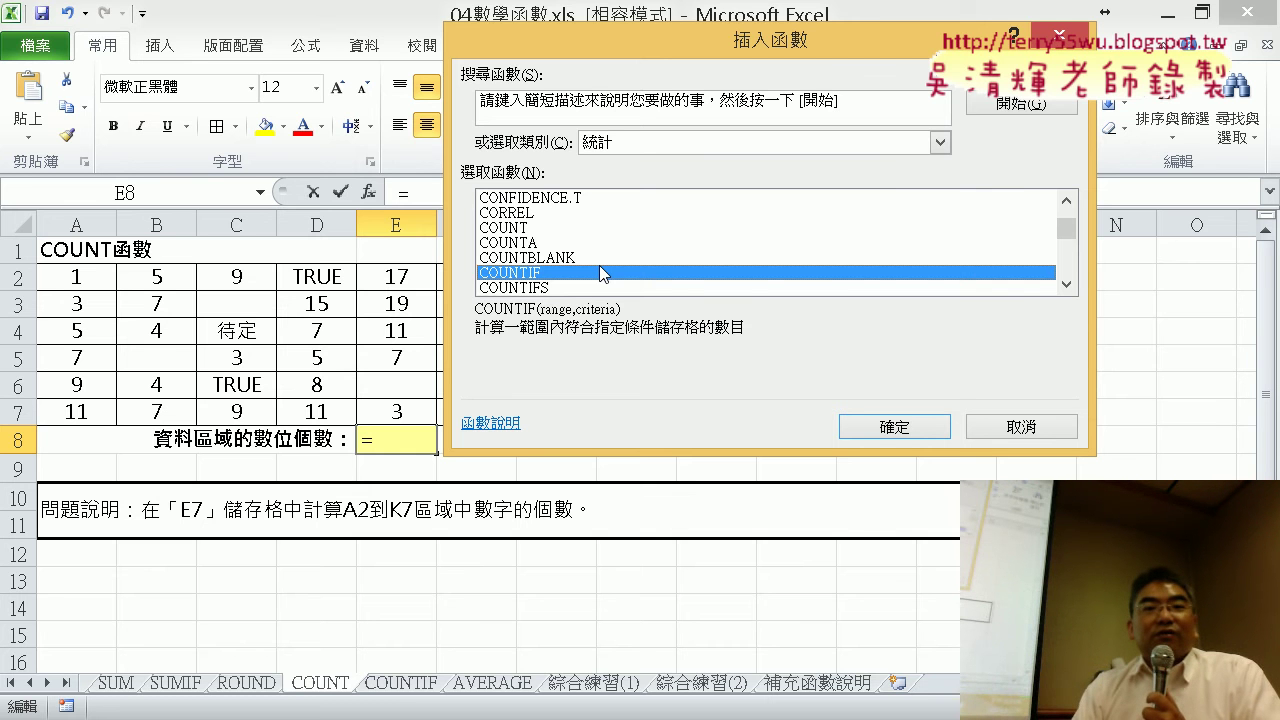
- Enter =COUNT(A2:K7) in E8, giving 53 numeric cells
double_click(524, 228)
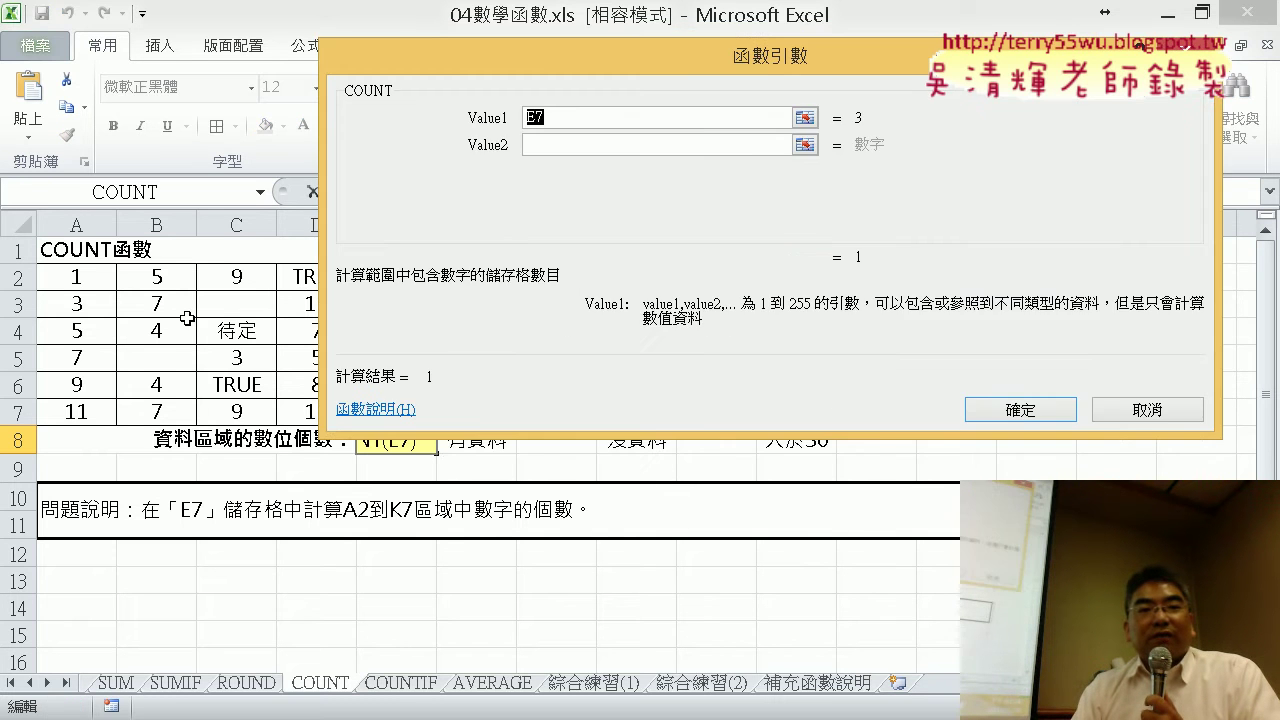
left_click_drag(100, 282, 877, 418)
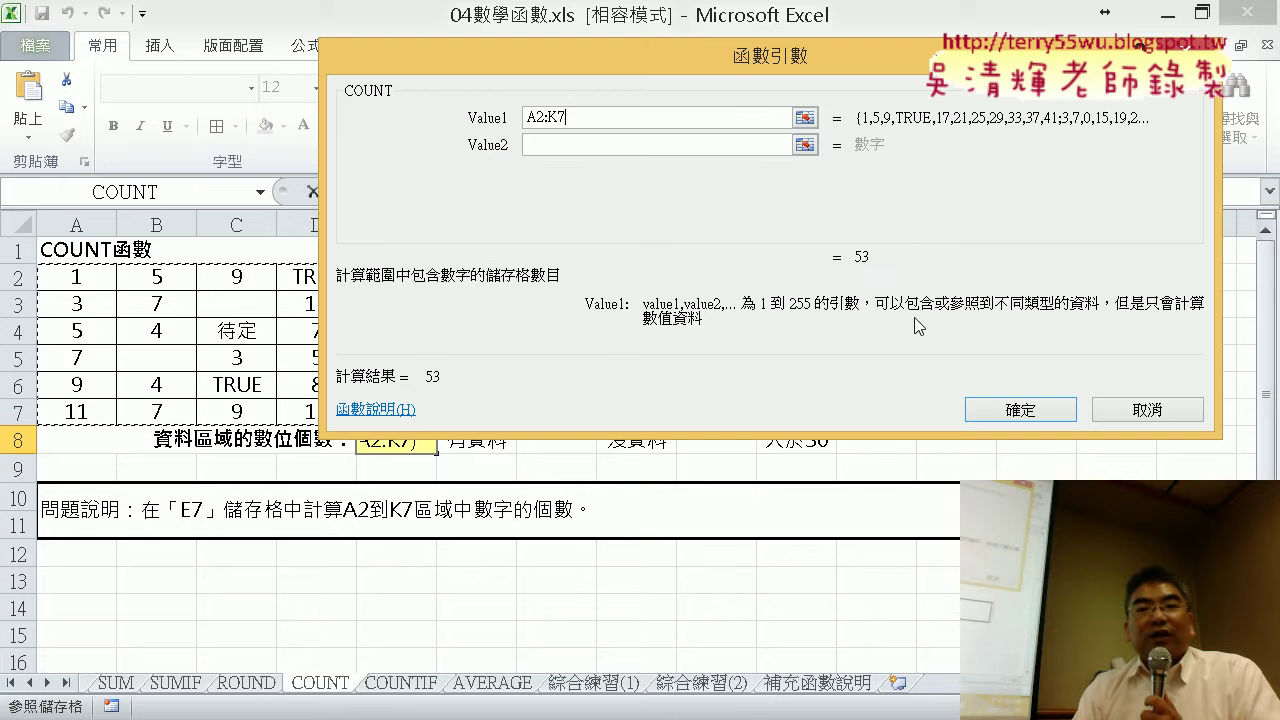
left_click(1020, 410)
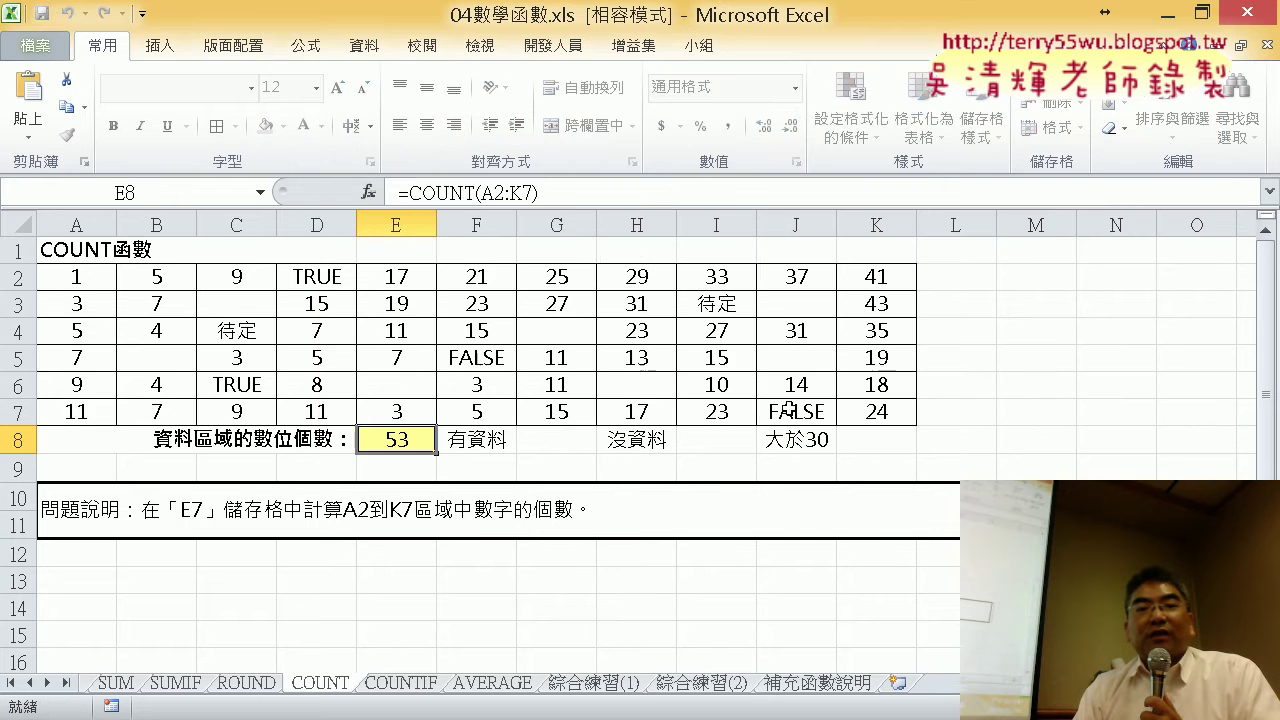
left_click(579, 442)
left_click(369, 192)
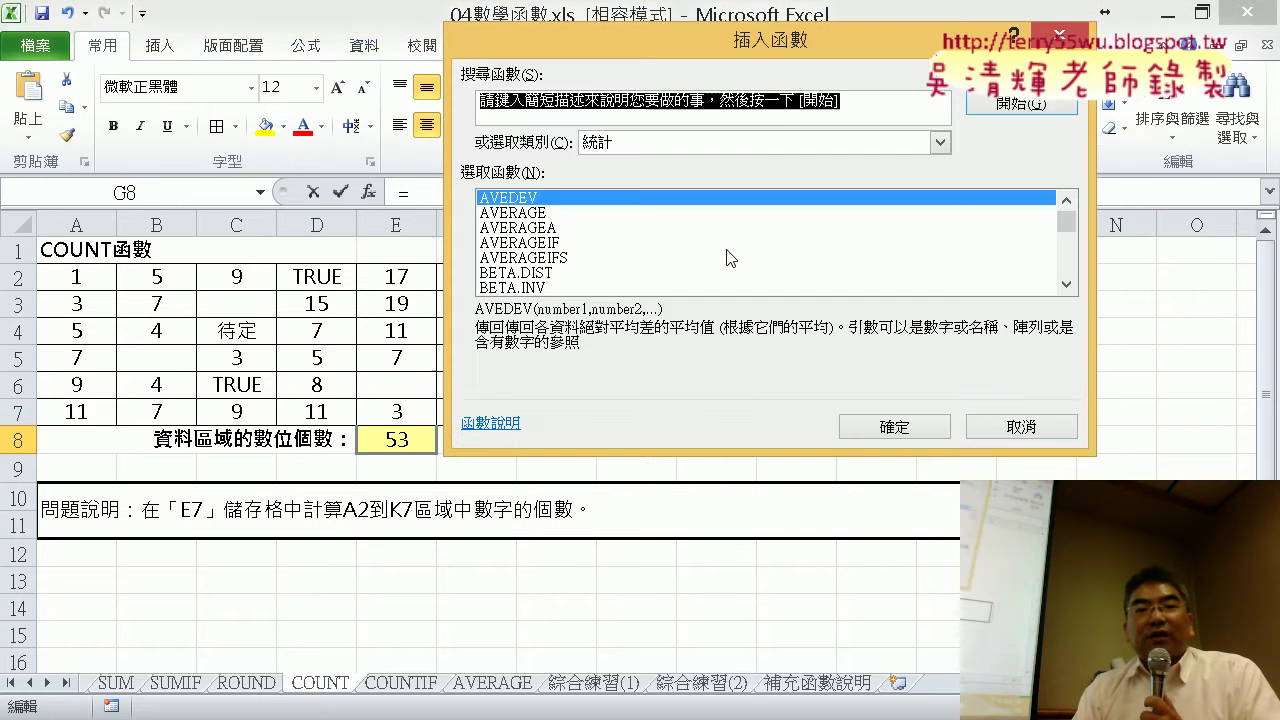
- Insert =COUNTA(A2:K7) into G8 from the Statistical list, returning 59
left_click(1070, 258)
left_click(1068, 284)
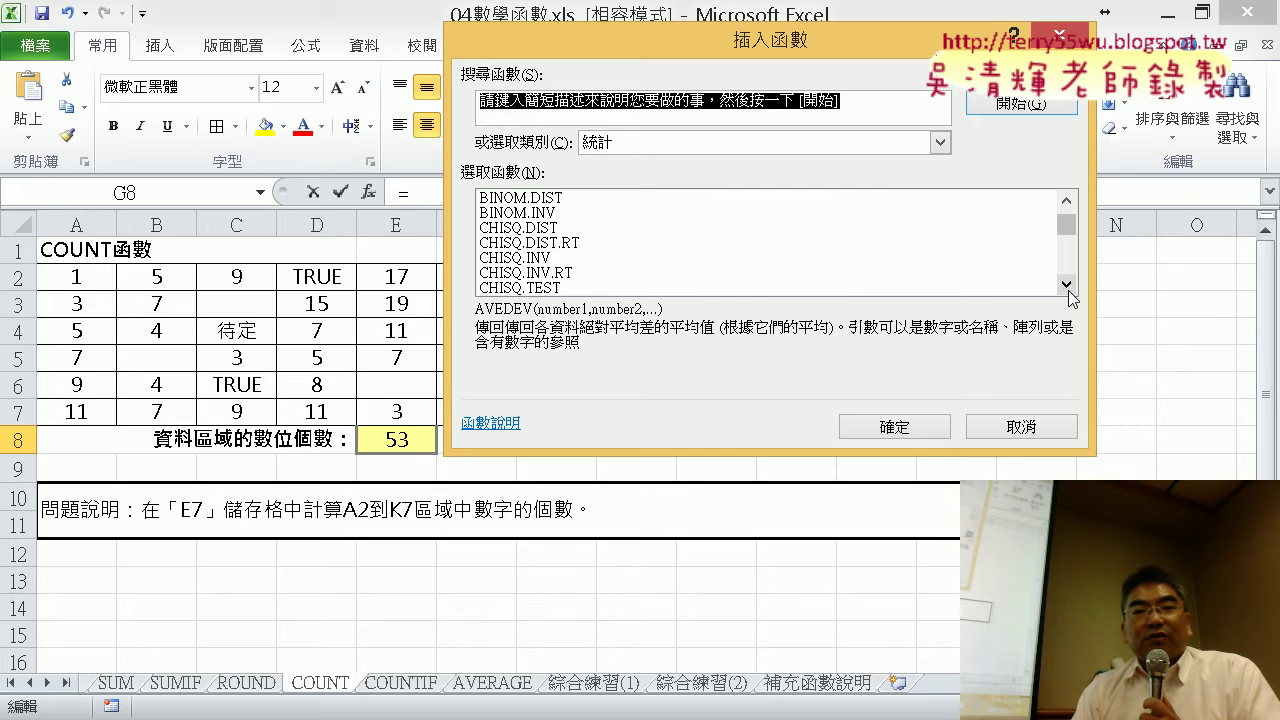
left_click(1068, 284)
left_click(1068, 284)
left_click(1068, 284)
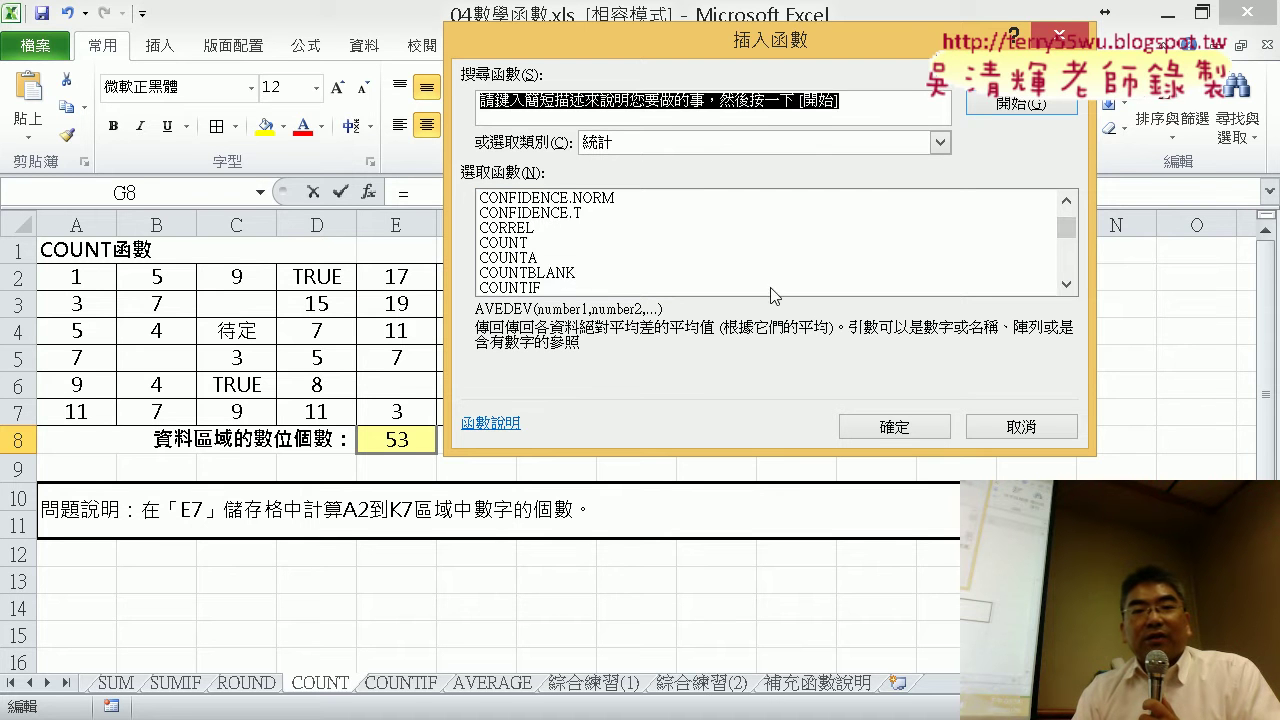
double_click(524, 262)
left_click_drag(82, 283, 1195, 411)
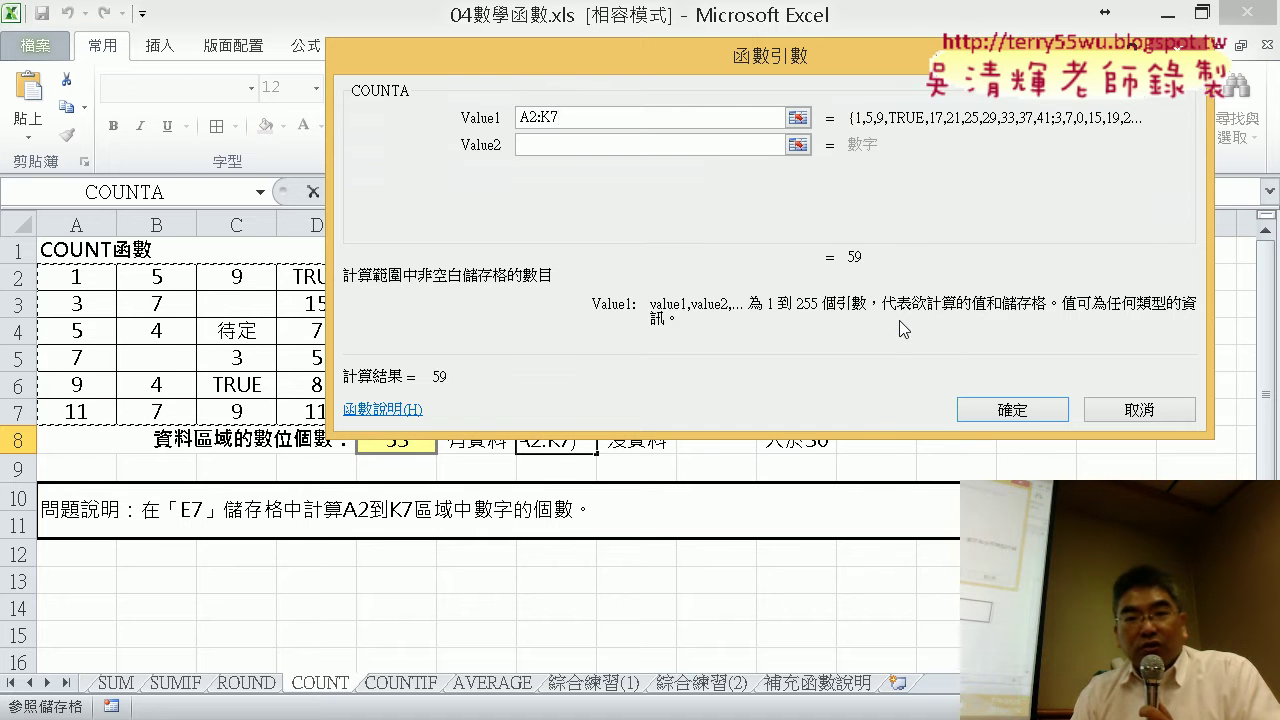
left_click(1020, 412)
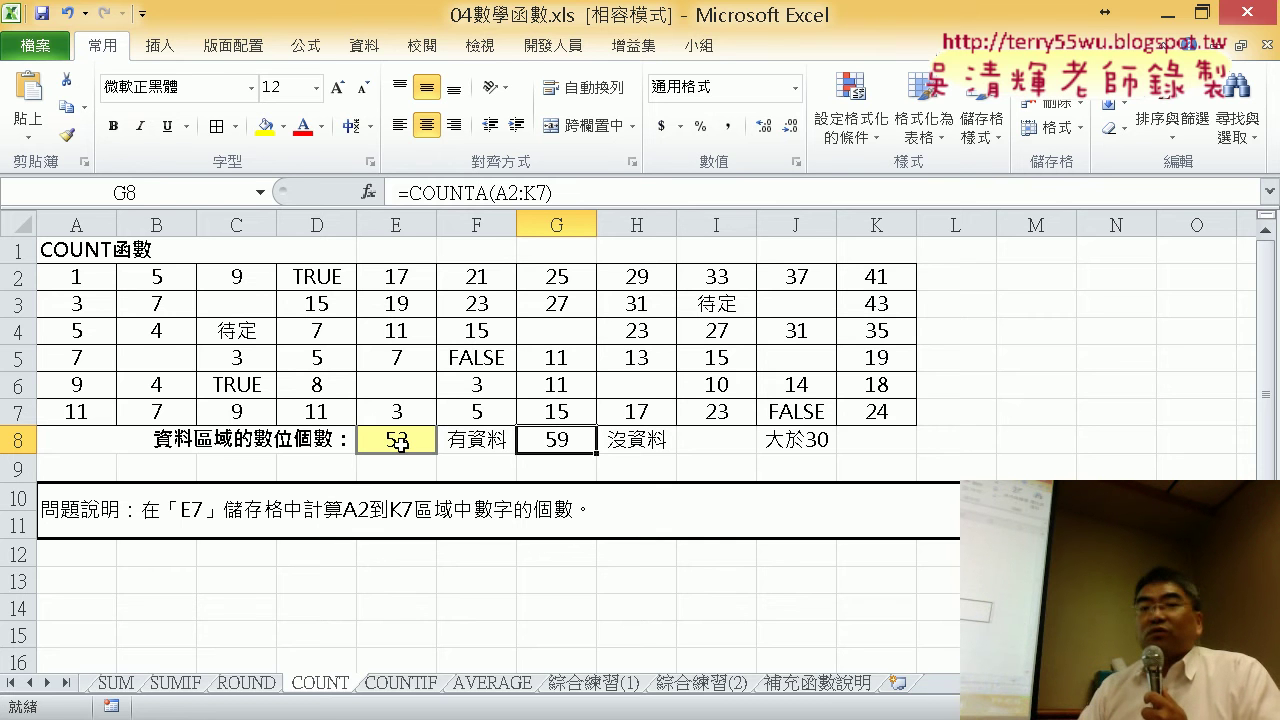
- Put =COUNTBLANK(A2:K7) in I8 via Insert Function, returning 7 blank cells
left_click(703, 437)
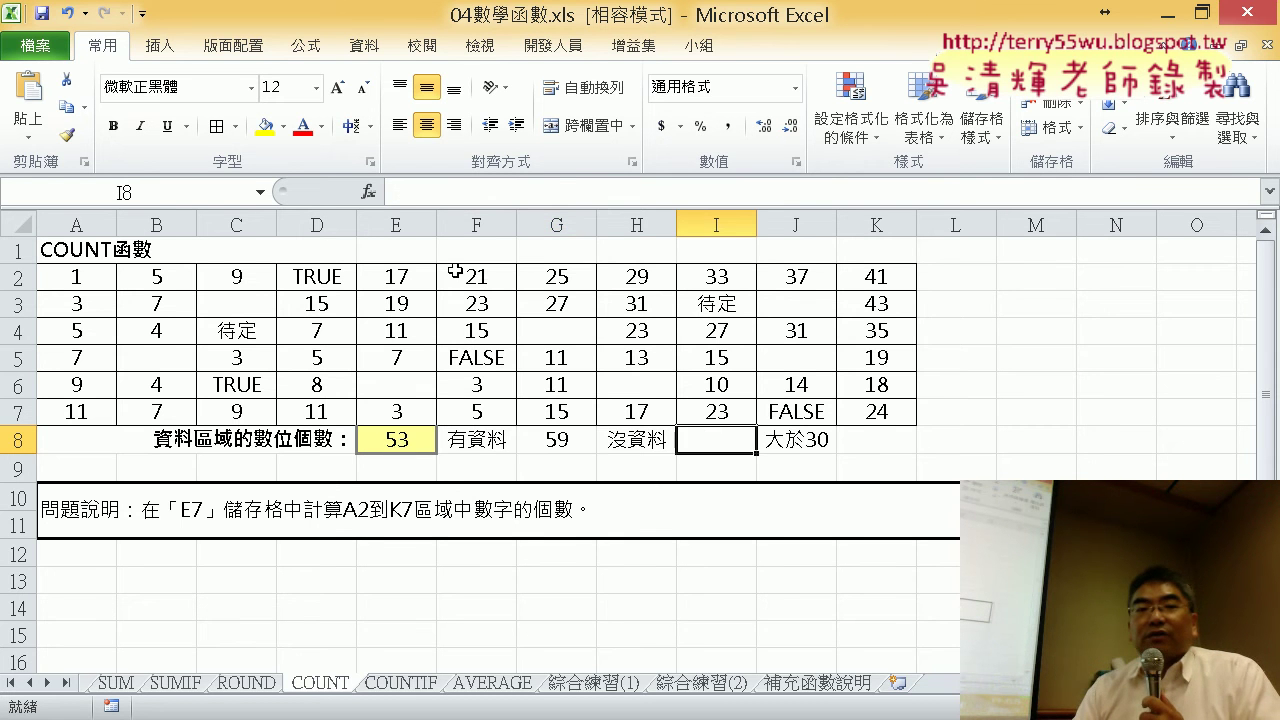
left_click(369, 191)
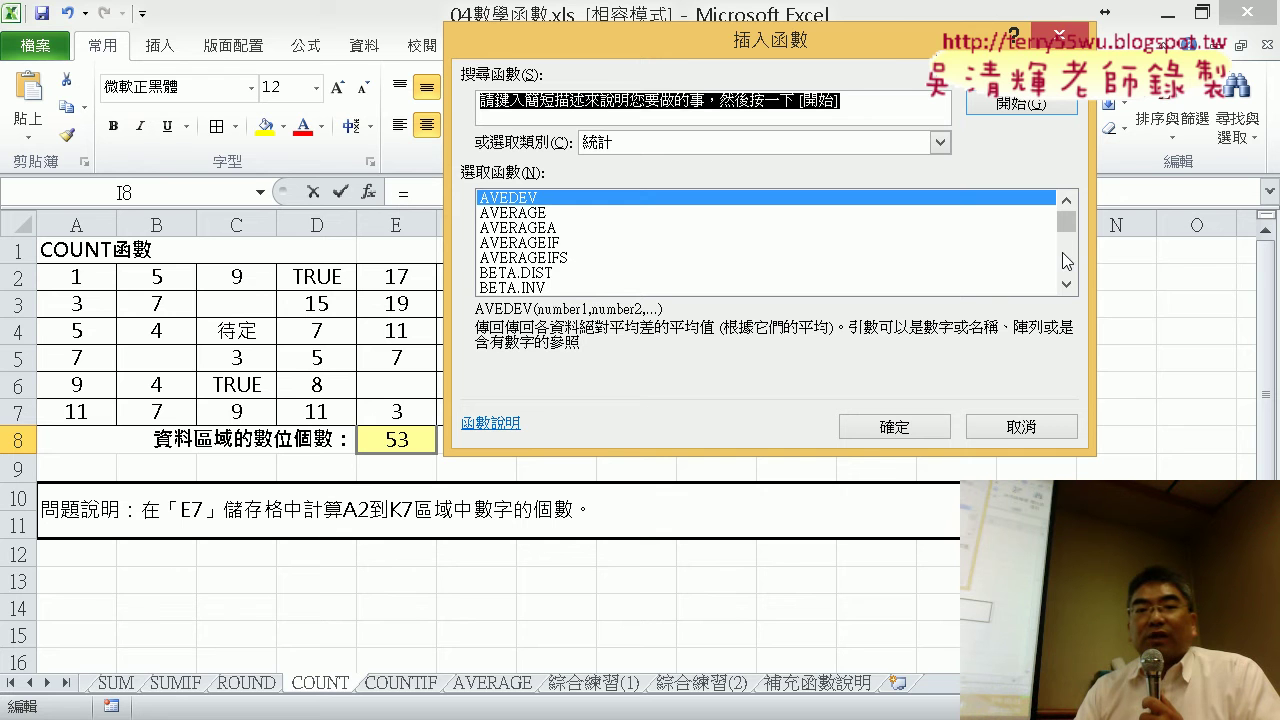
scroll(1068, 258, "down", 4)
scroll(1068, 258, "down", 2)
scroll(1070, 260, "down", 2)
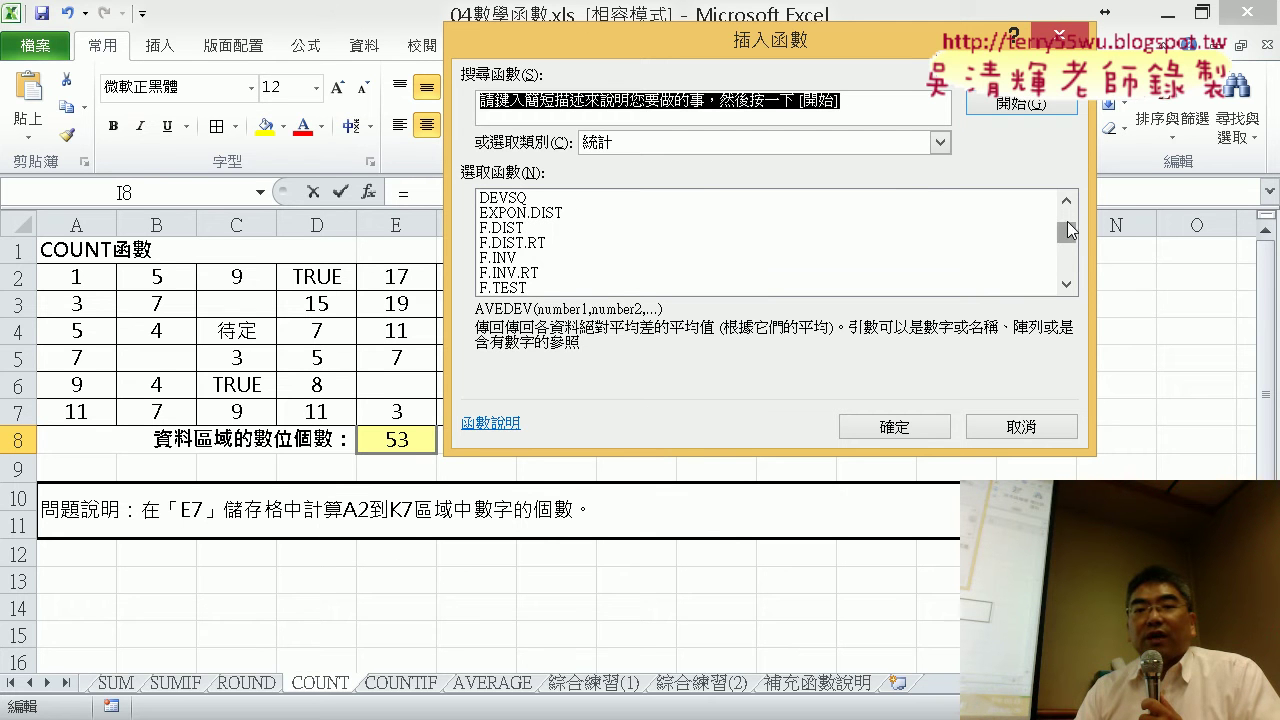
left_click(1067, 205)
left_click(1067, 205)
left_click(1067, 205)
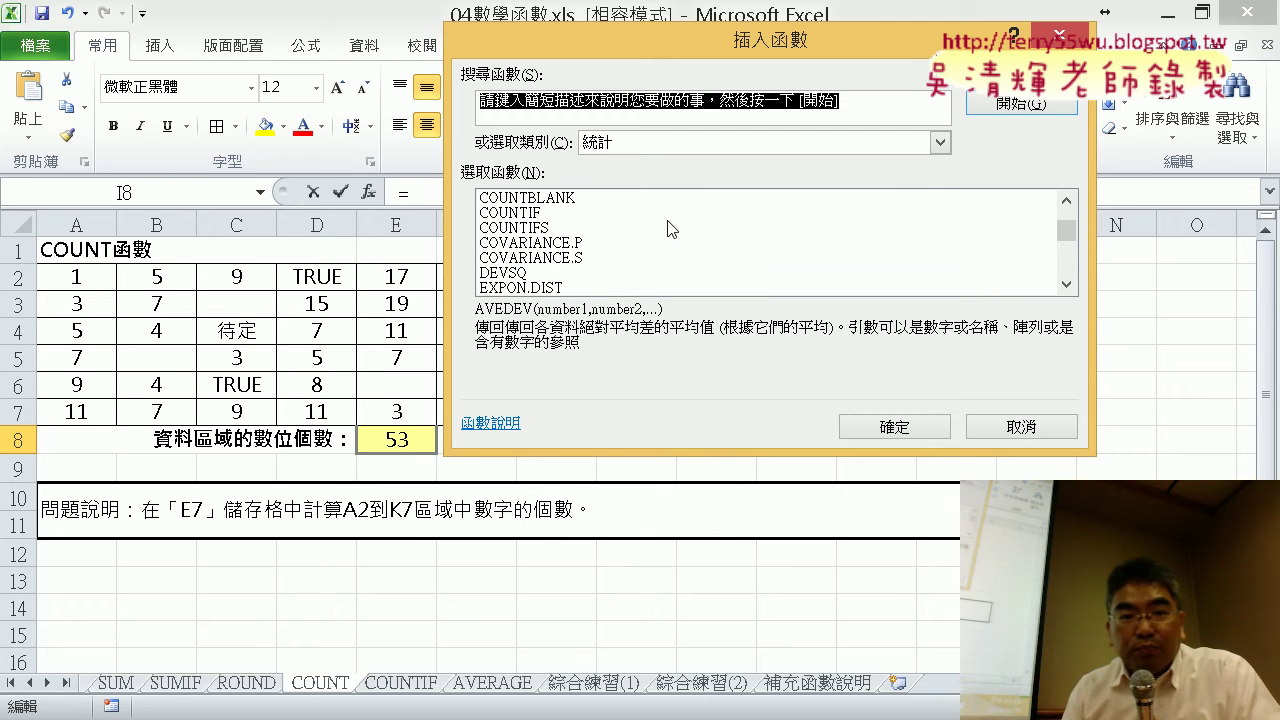
left_click(555, 198)
left_click(885, 430)
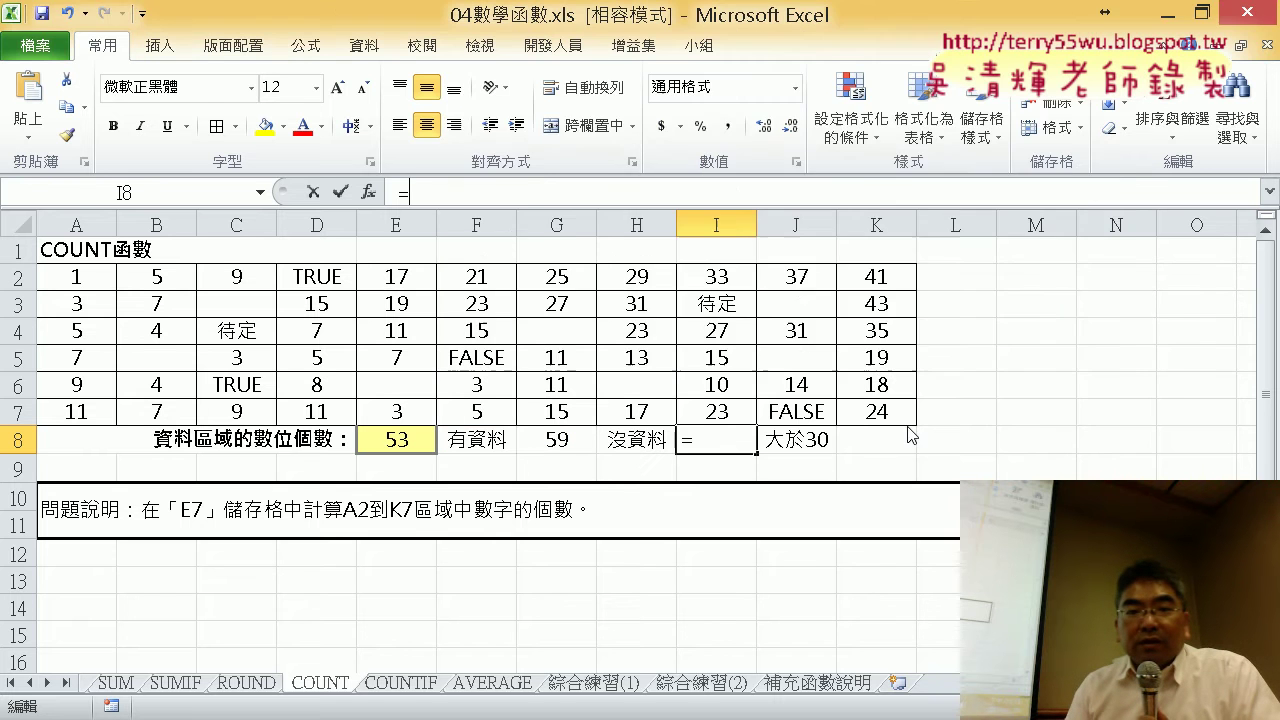
left_click_drag(94, 280, 875, 412)
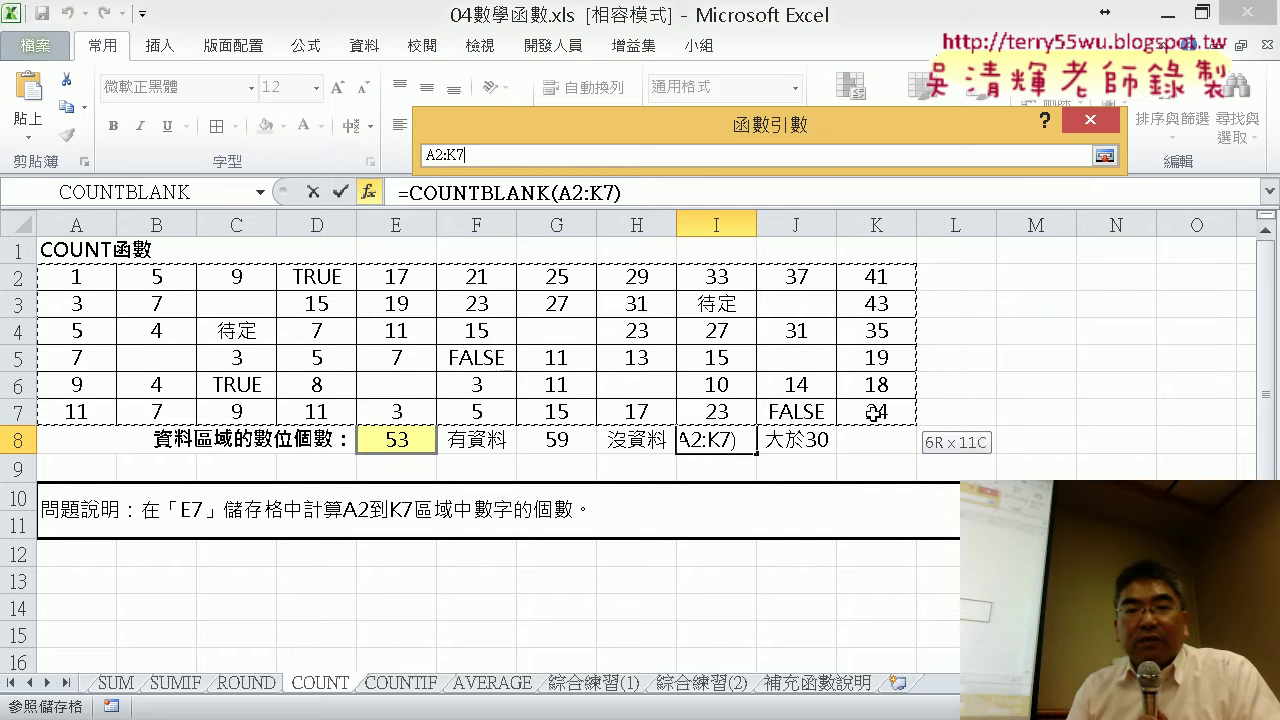
left_click(922, 338)
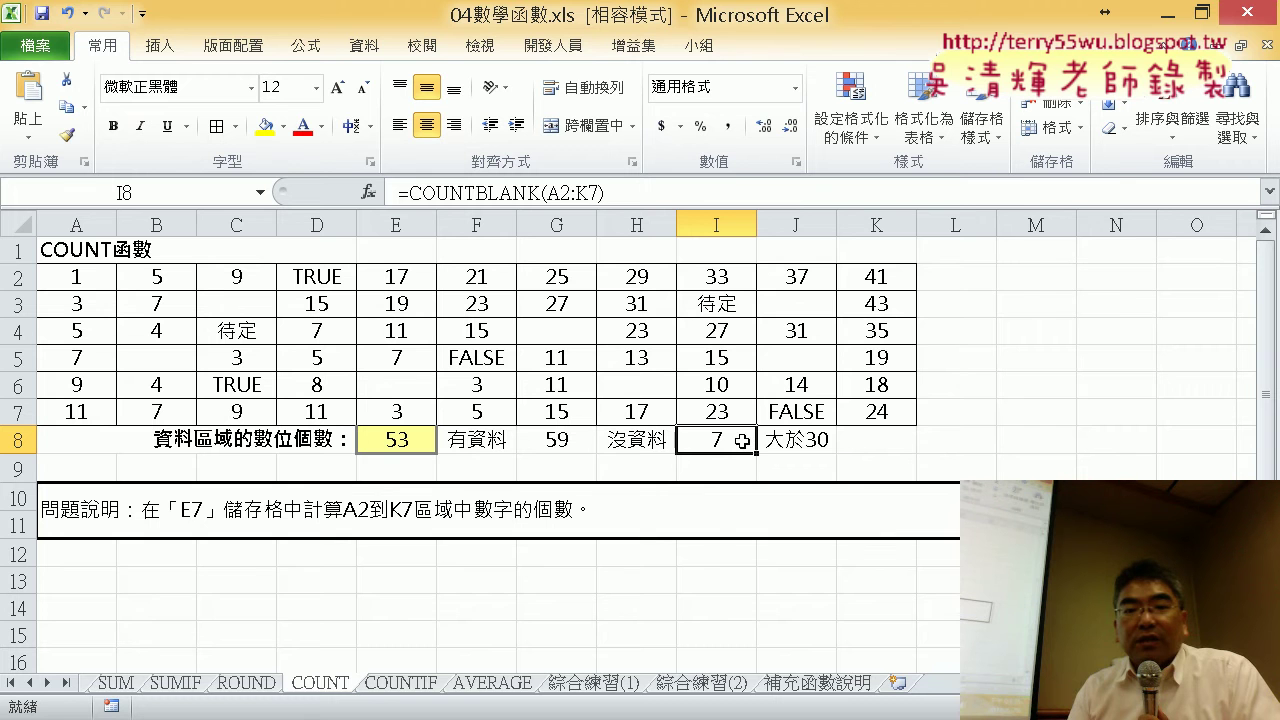
- Start a COUNTIF function in K8 from the Statistical list
left_click(883, 438)
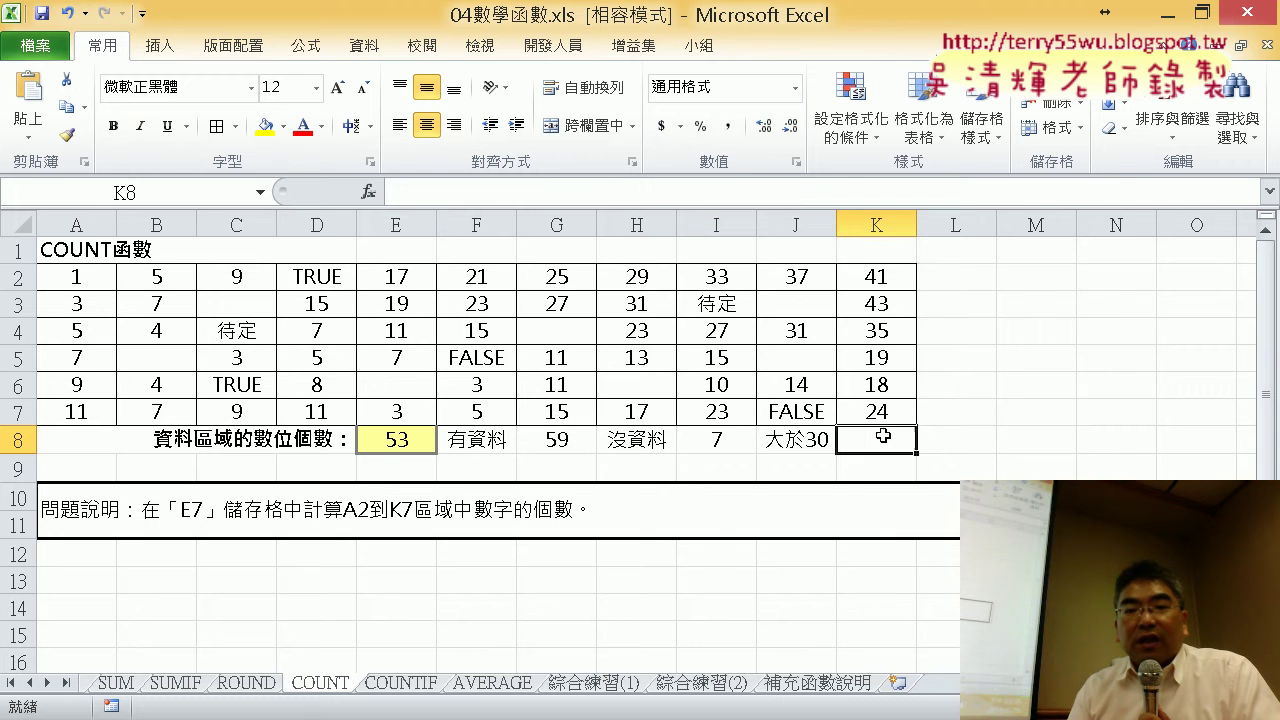
left_click(367, 192)
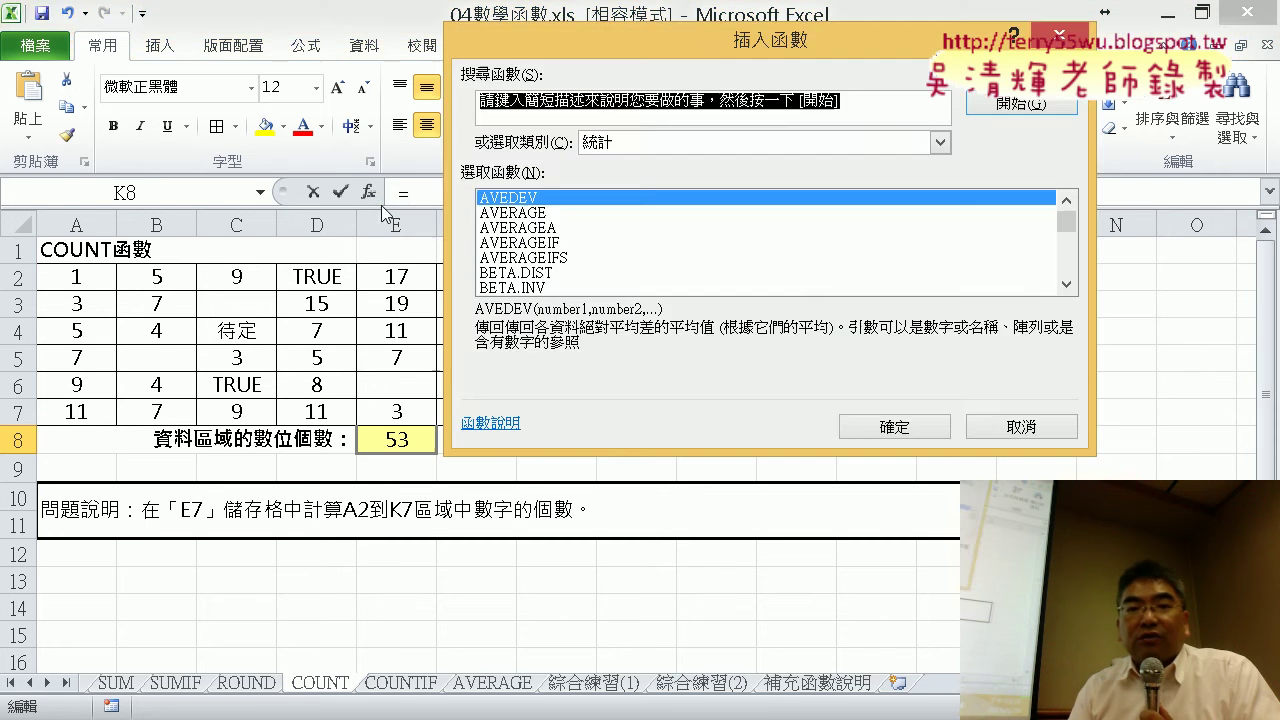
scroll(1055, 262, "down", 2)
scroll(1068, 268, "down", 2)
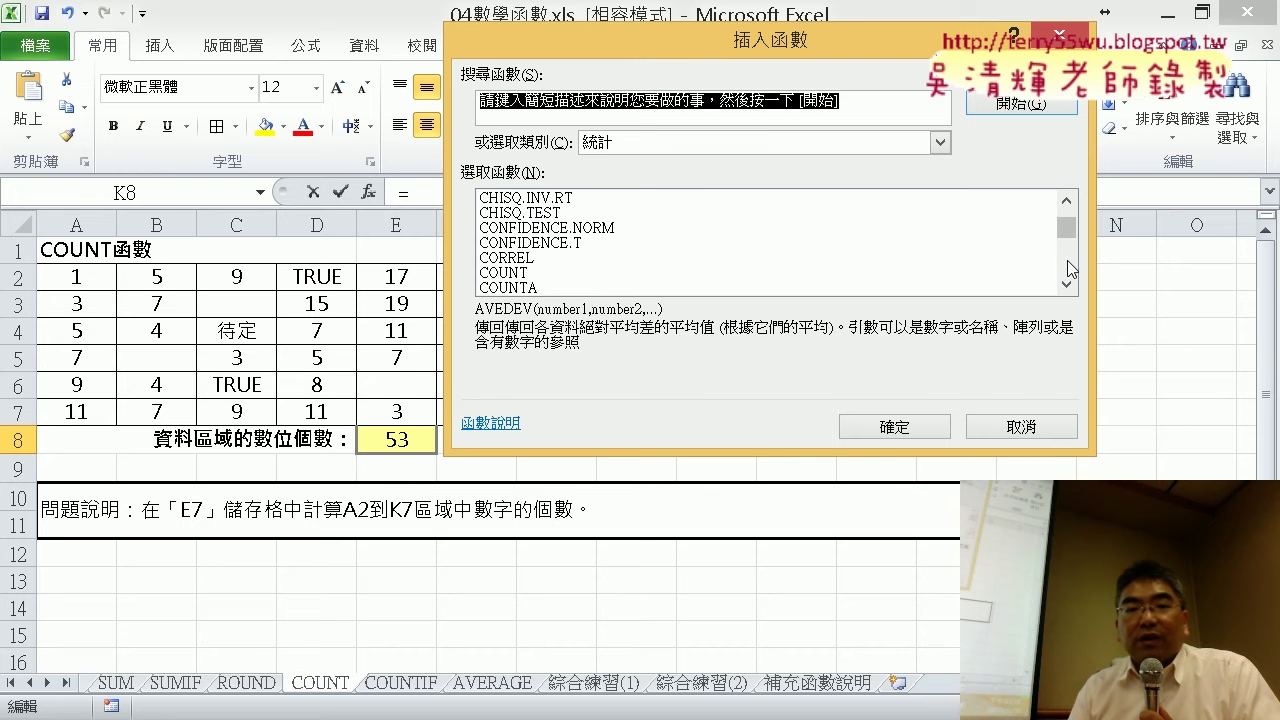
left_click(1067, 286)
left_click(1067, 286)
left_click(1067, 286)
left_click(1067, 286)
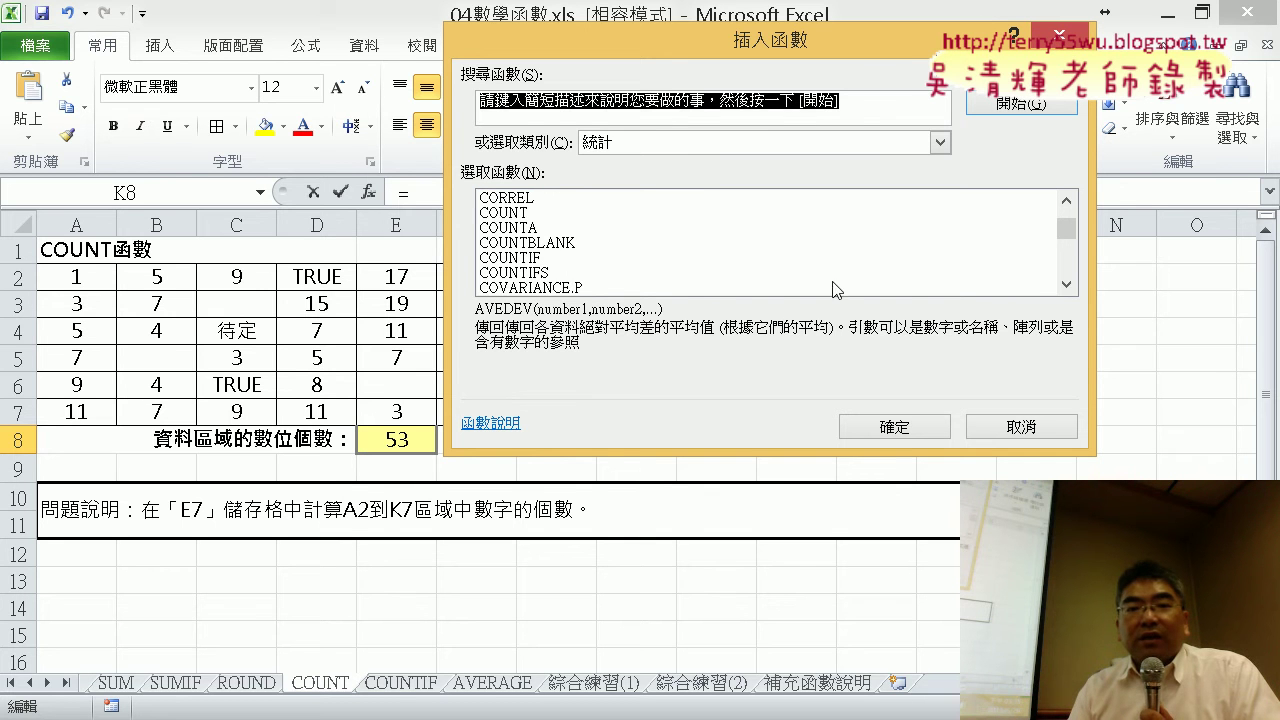
left_click(514, 262)
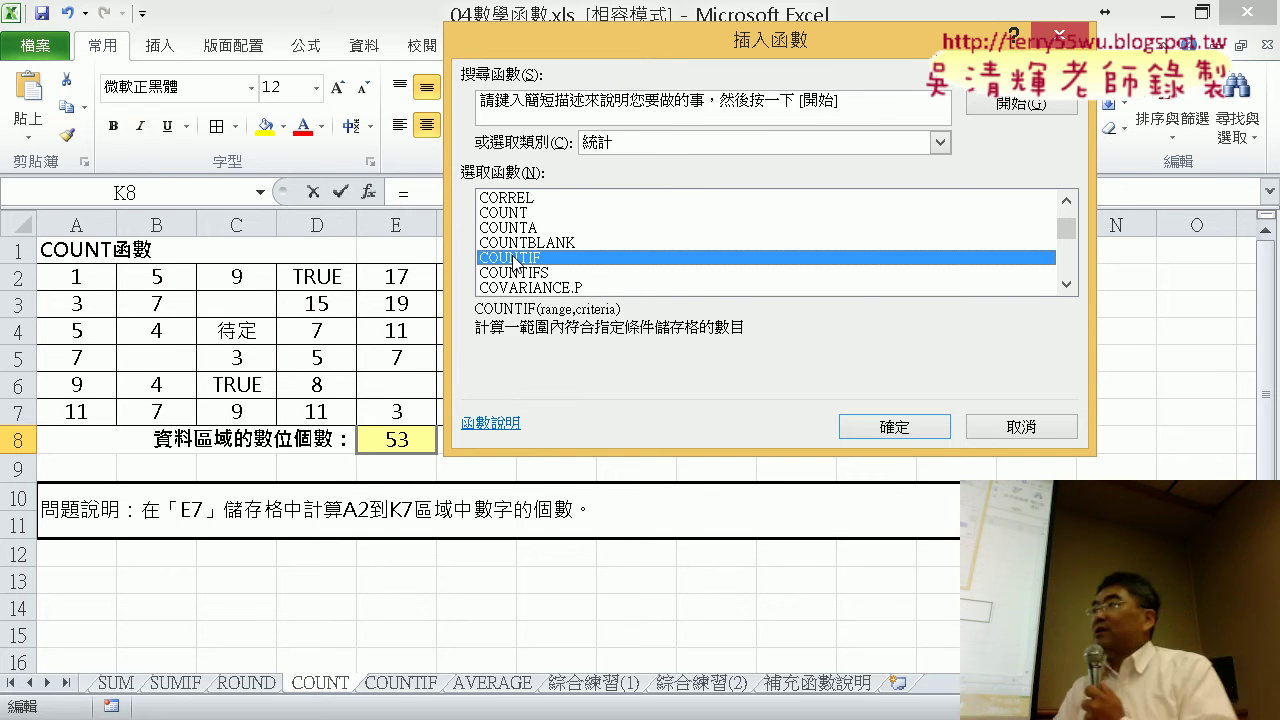
left_click(896, 426)
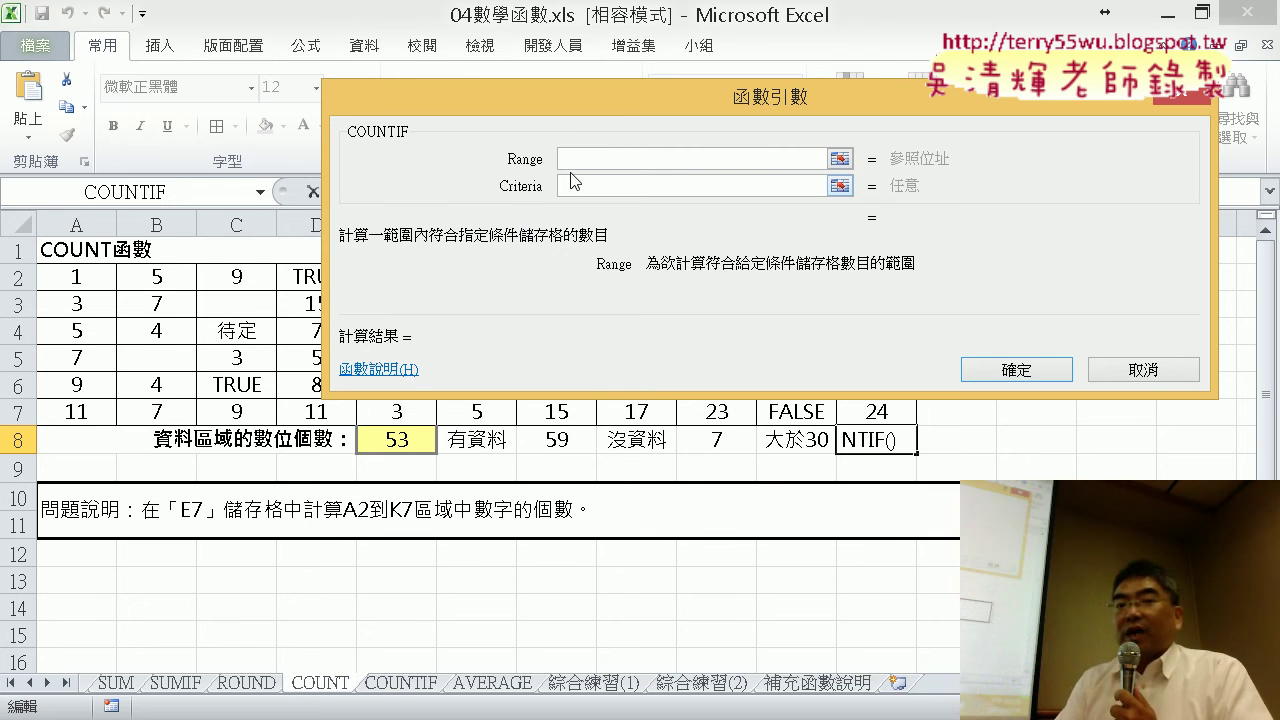
- Set the COUNTIF range to A2:K7 and the criterion to >30, so K8 returns 7
left_click_drag(96, 272, 876, 411)
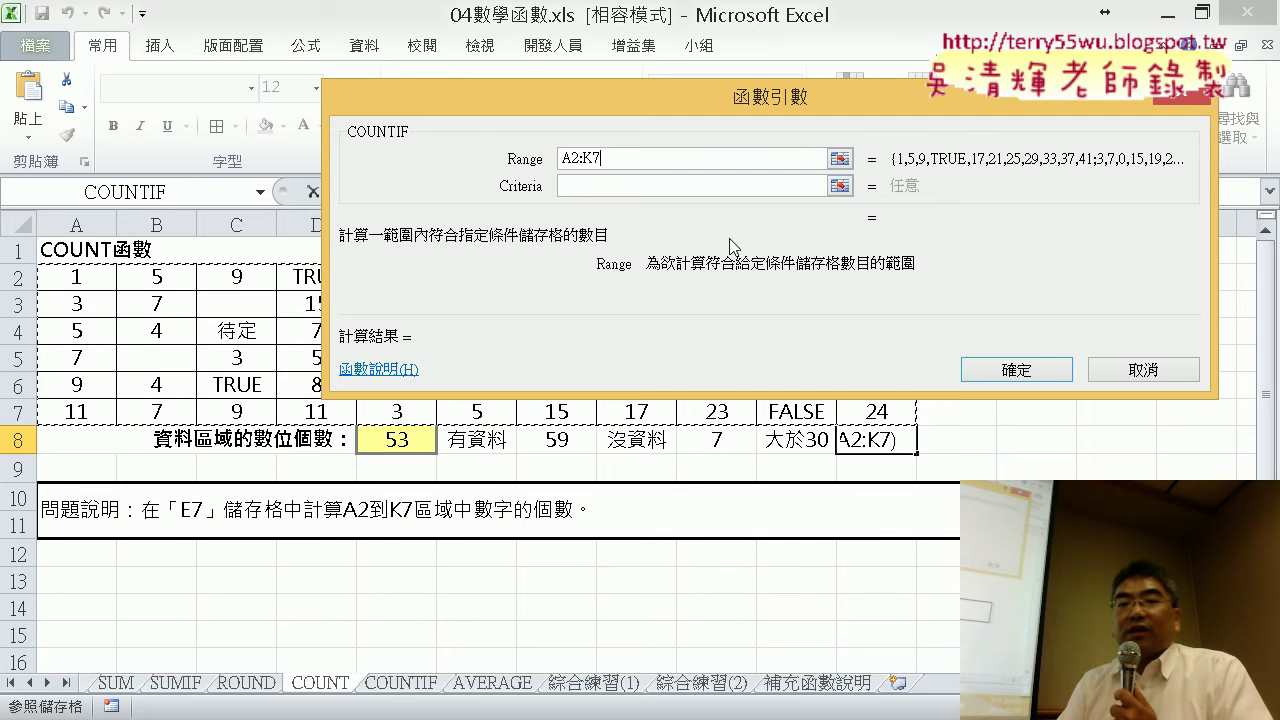
left_click(614, 187)
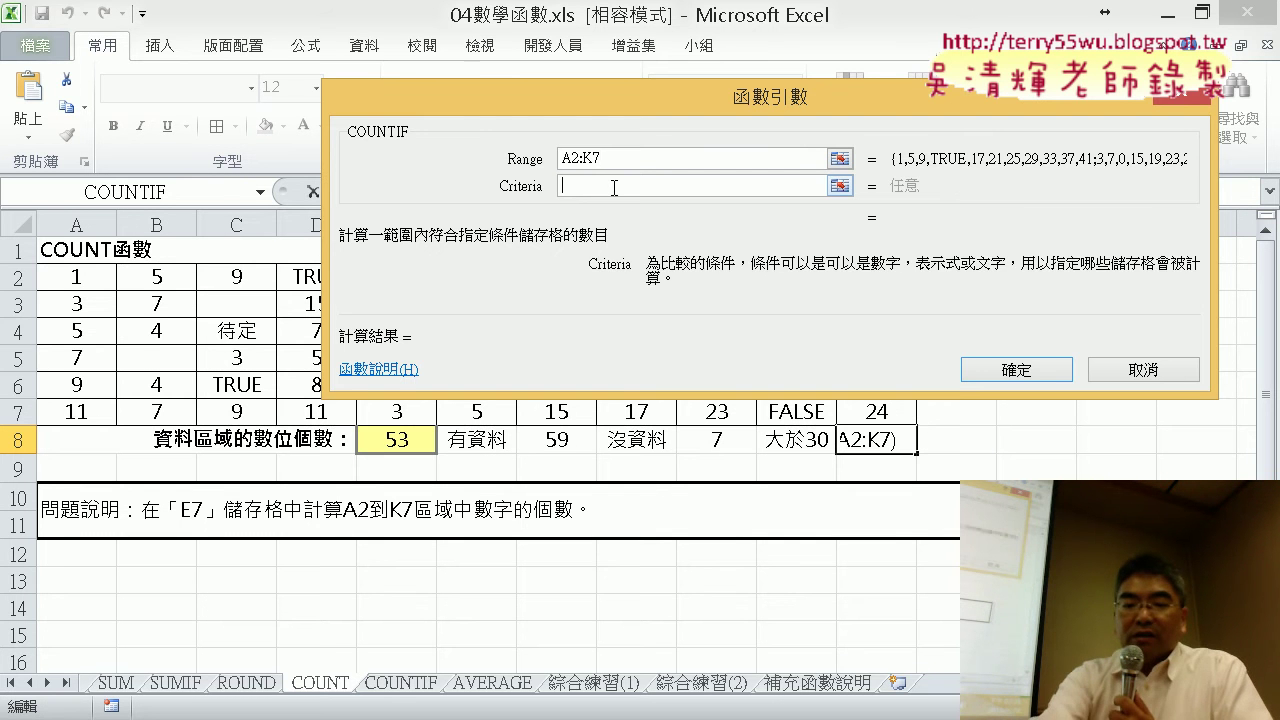
type(">30")
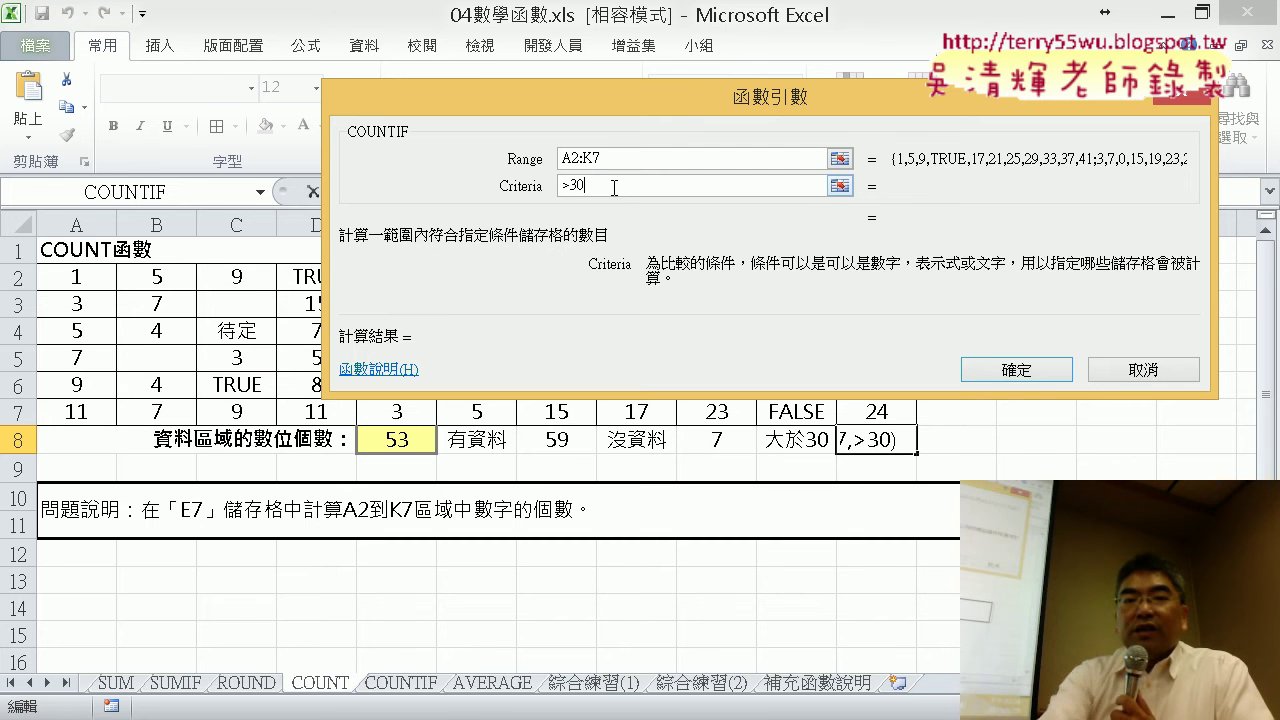
left_click(634, 160)
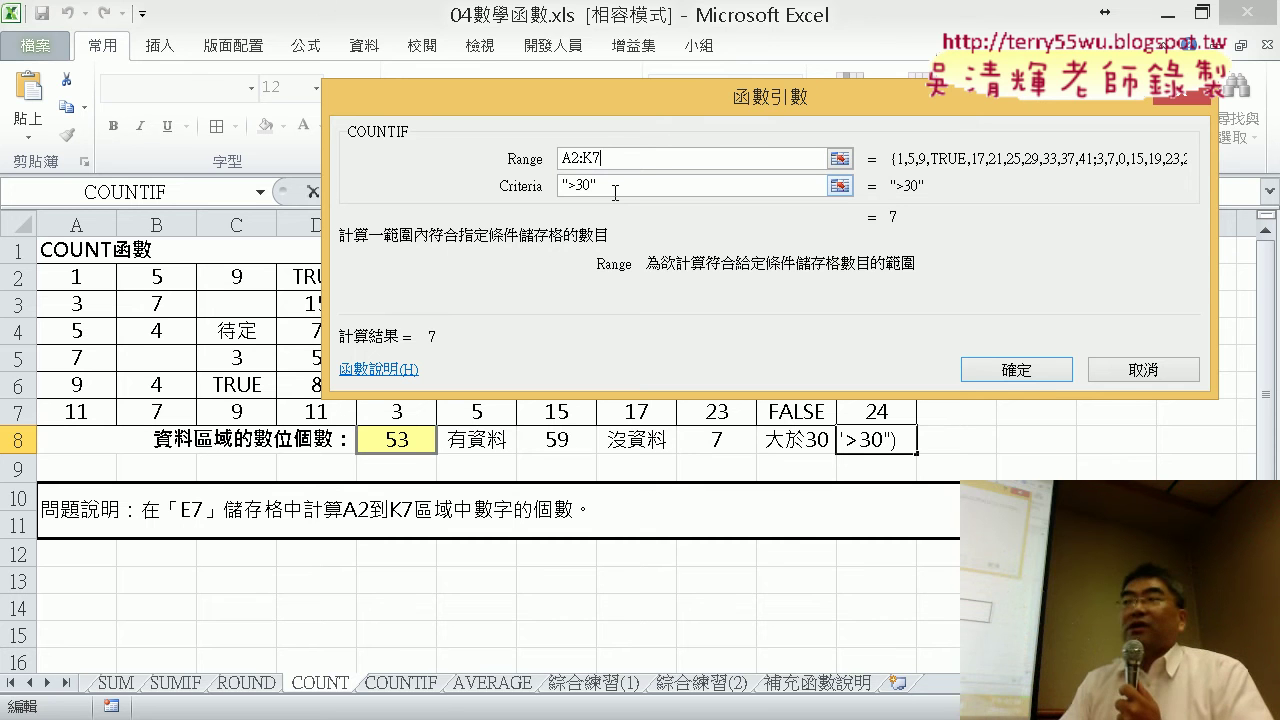
left_click(1031, 381)
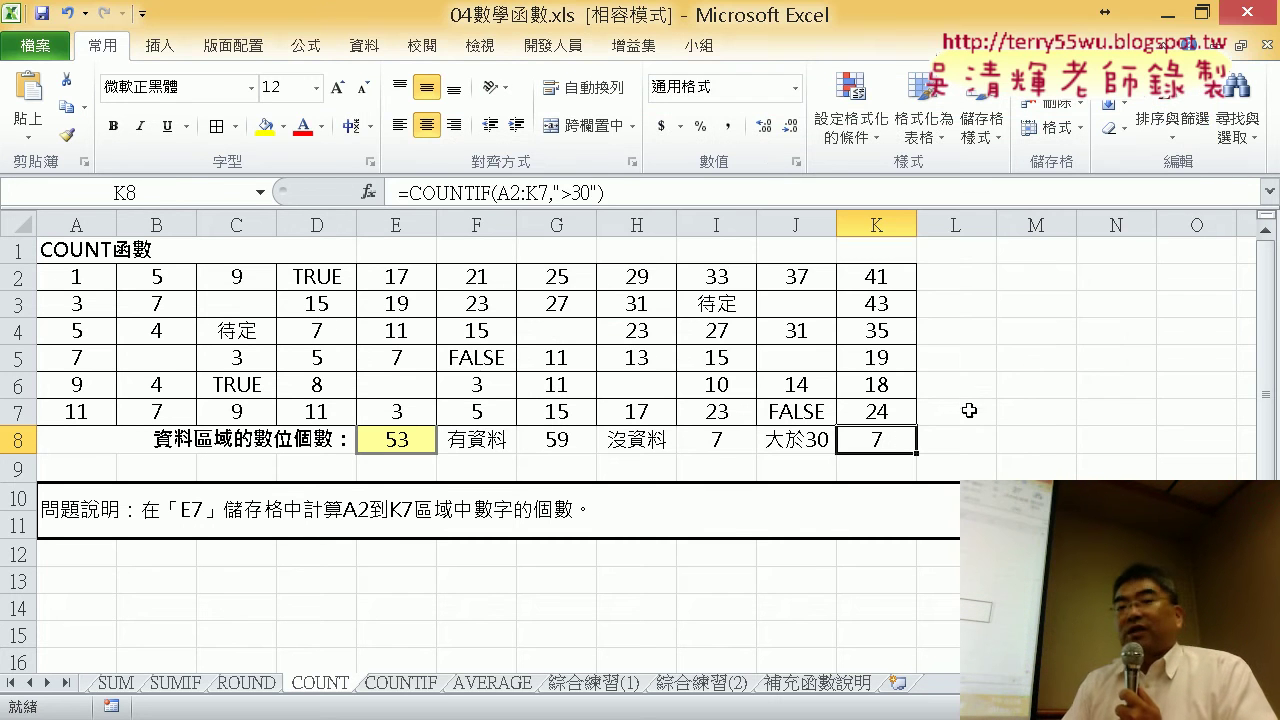
left_click(820, 441)
left_click(609, 441)
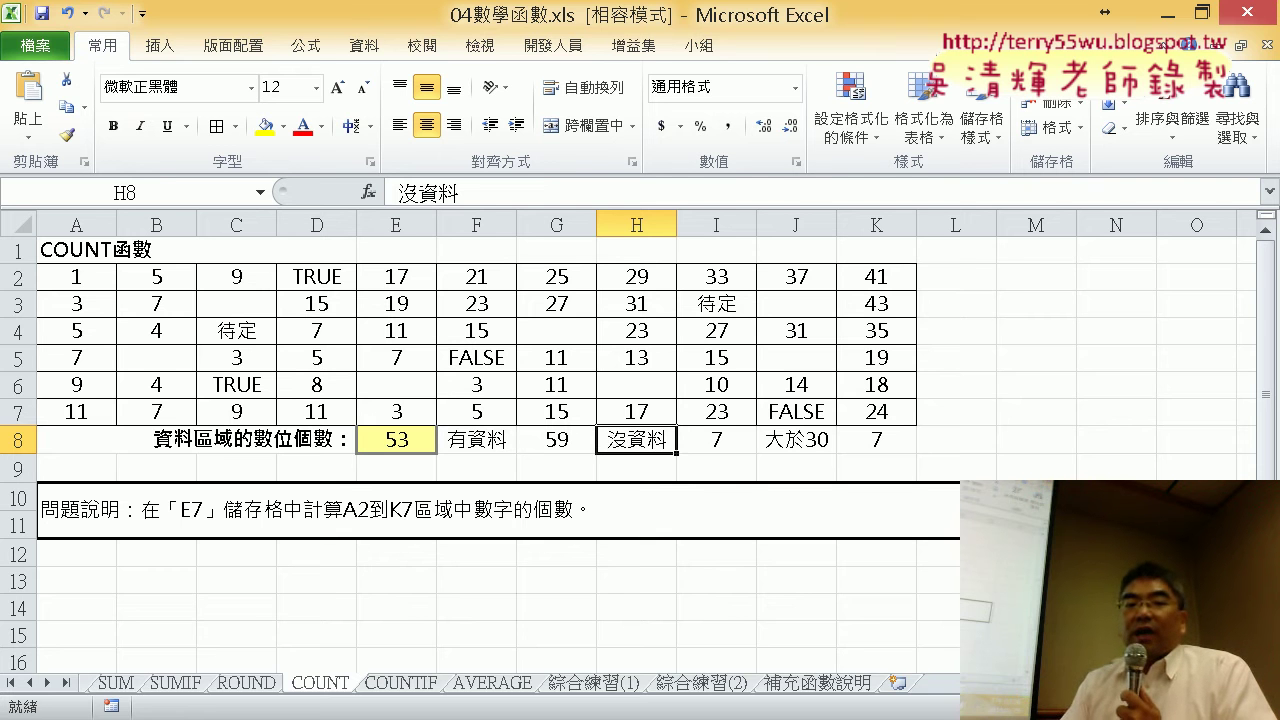
left_click(222, 645)
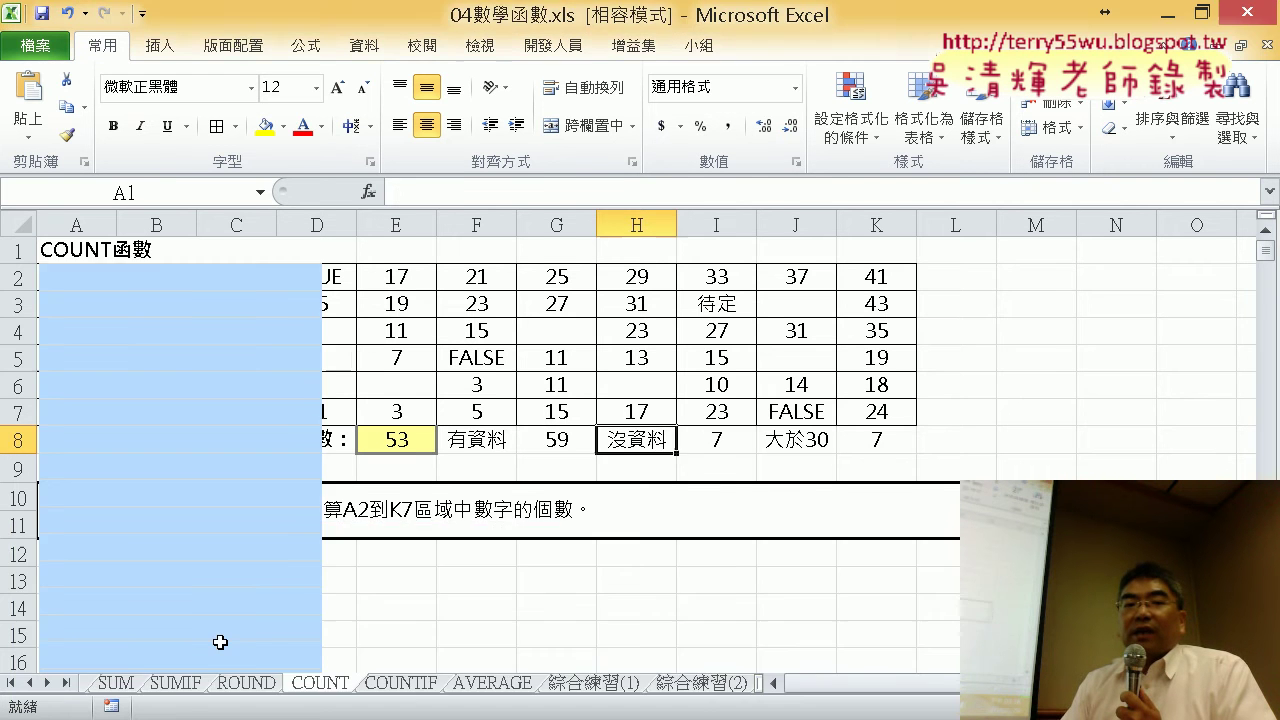
- Look through the 查詢名單, 查詢結果 and 黑名單 sheets, then return to 查詢名單
left_click(127, 684)
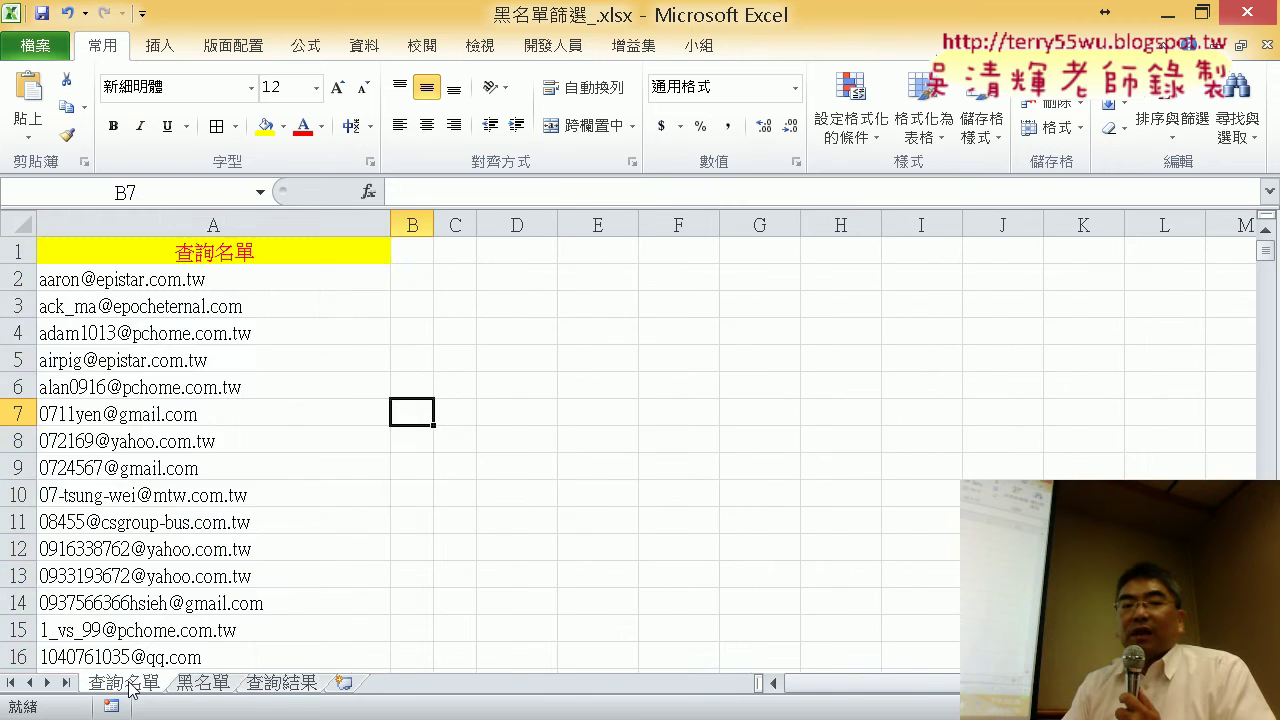
left_click(261, 682)
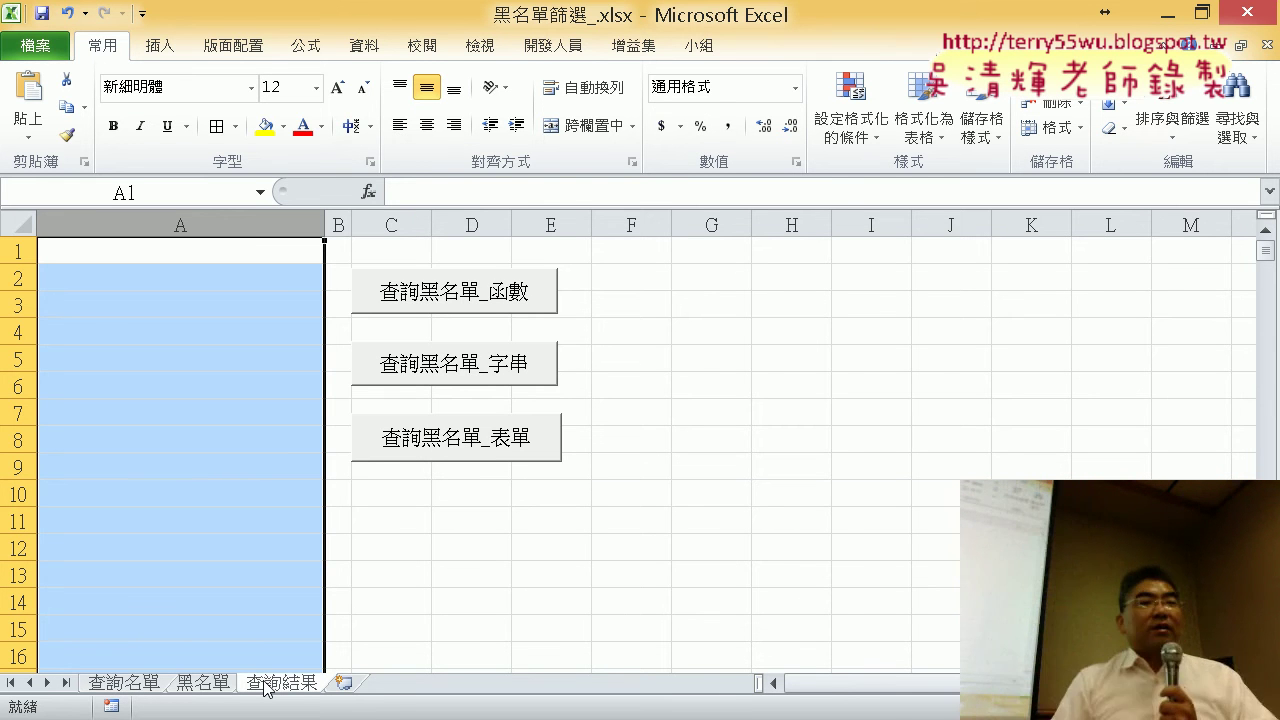
left_click(204, 688)
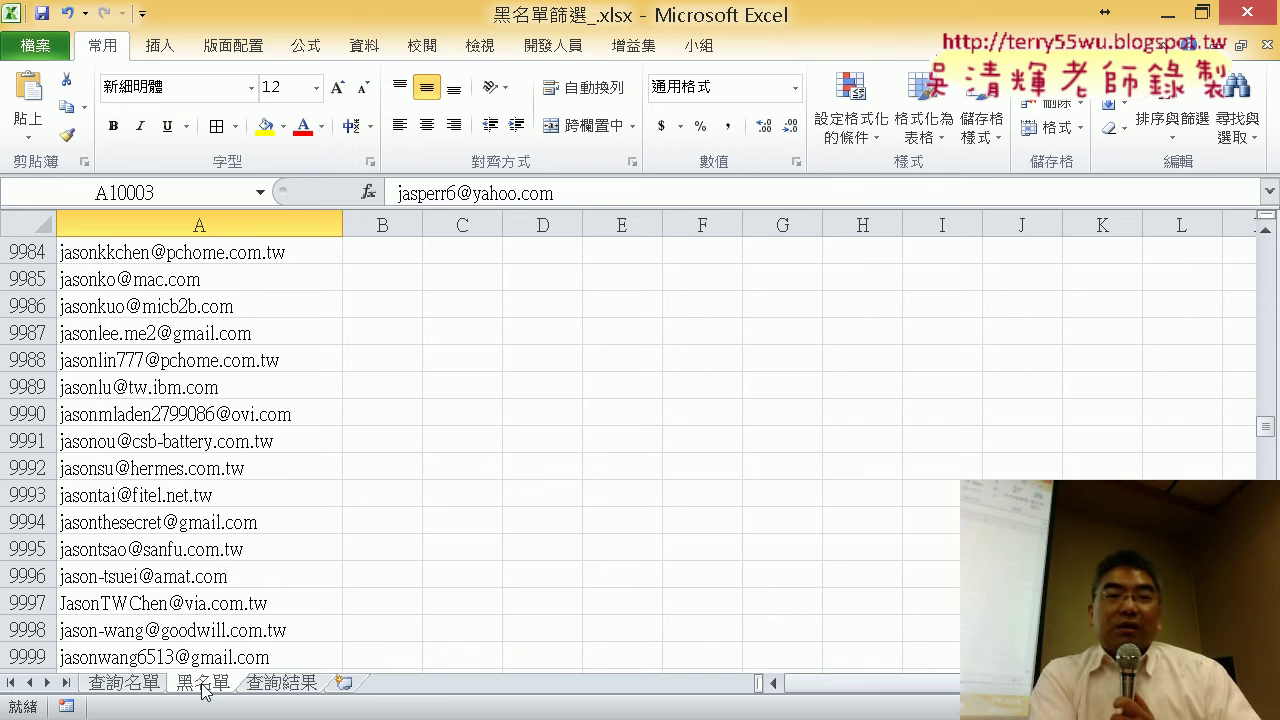
left_click(113, 684)
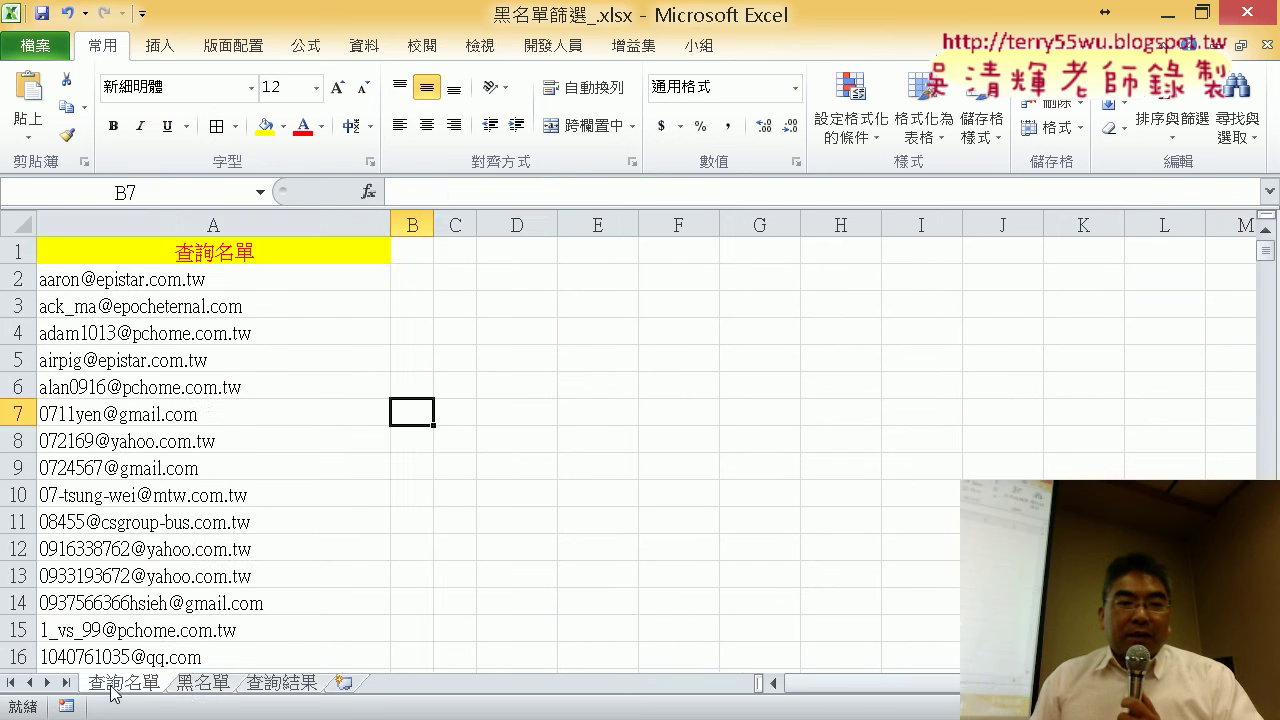